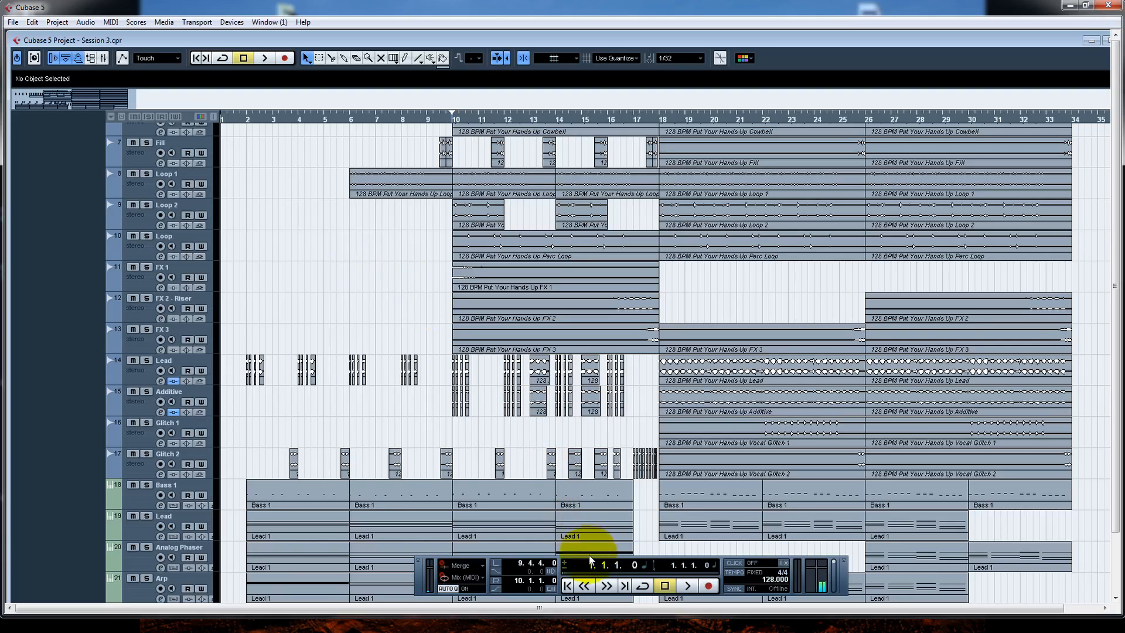
# Move the Transport panel out of the middle of the arrangement and start playing the song from bar 1
pyautogui.moveTo(592, 563); pyautogui.dragTo(418, 74)
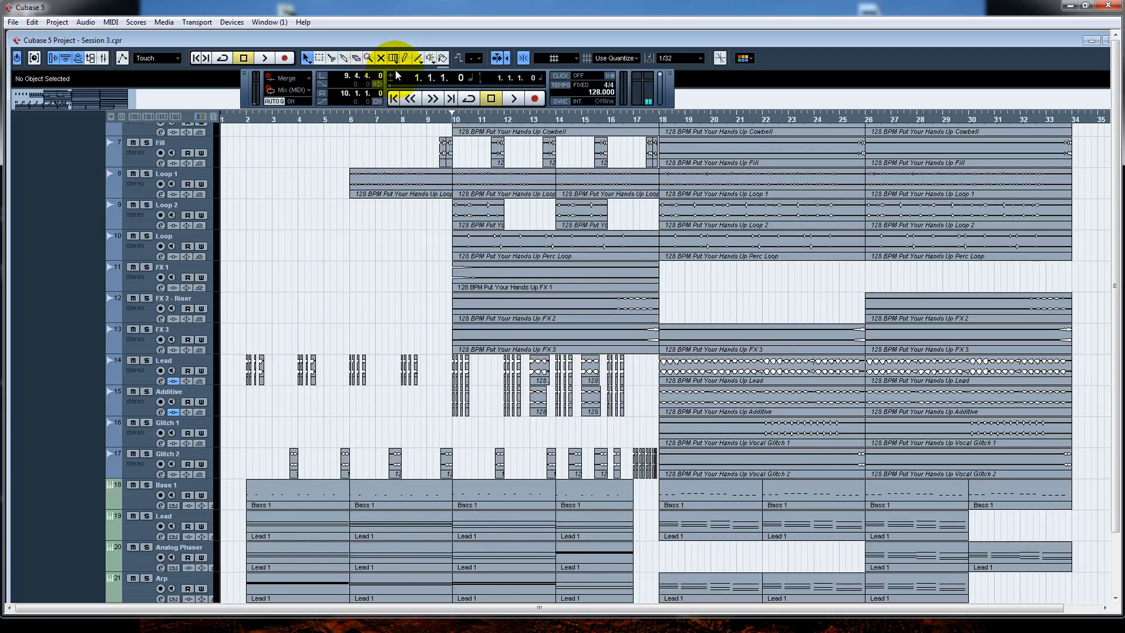
pyautogui.moveTo(395, 68); pyautogui.dragTo(823, 571)
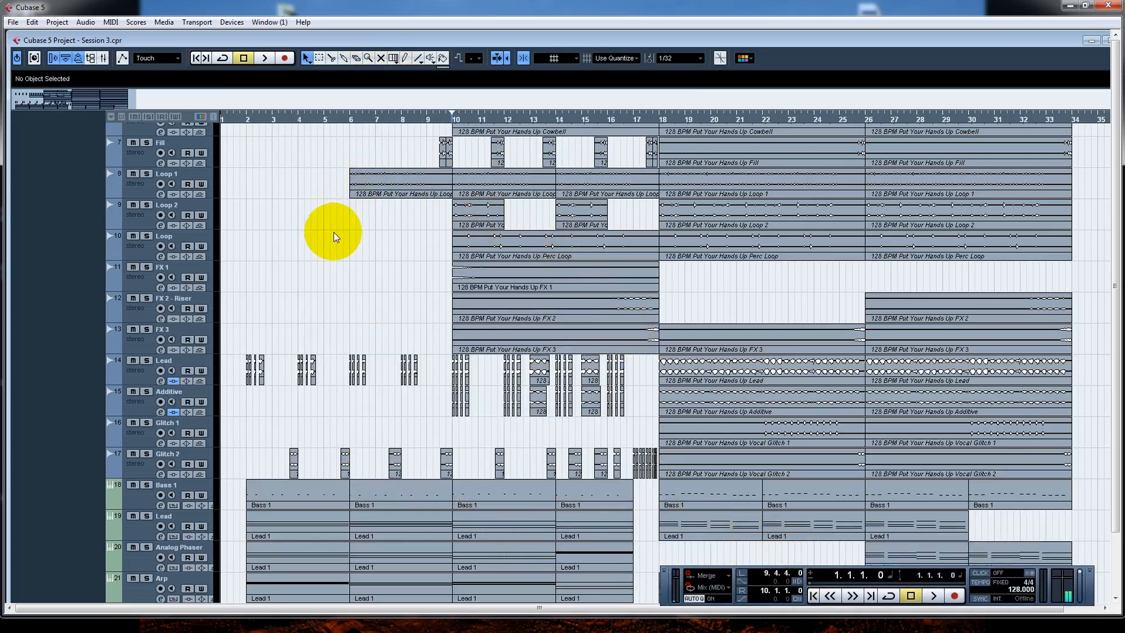
pyautogui.click(351, 196)
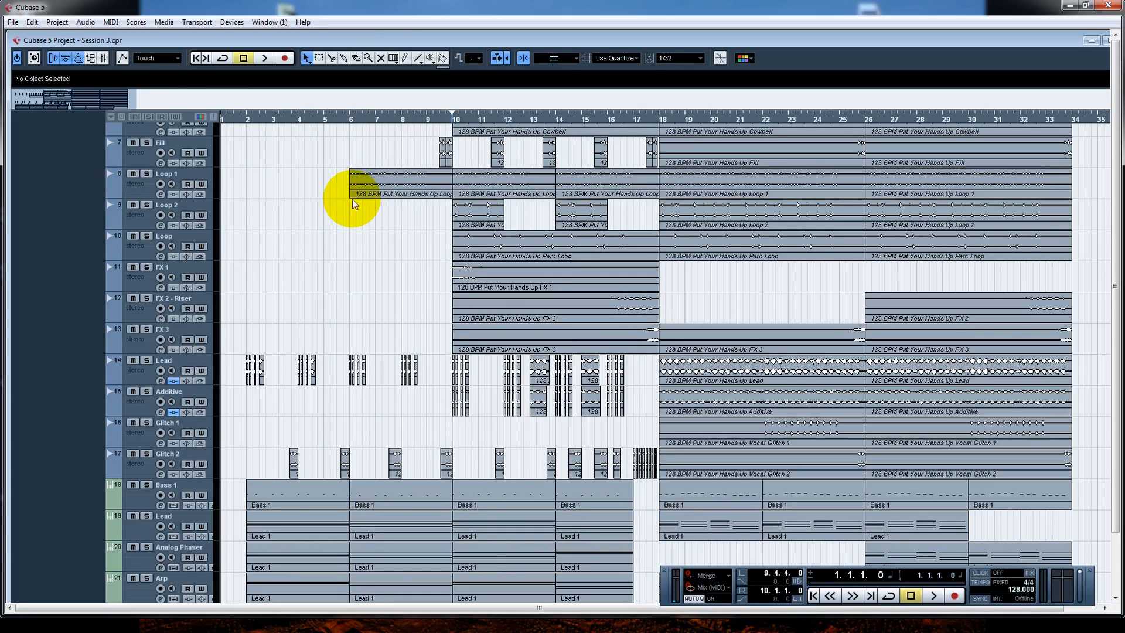
pyautogui.press('space')
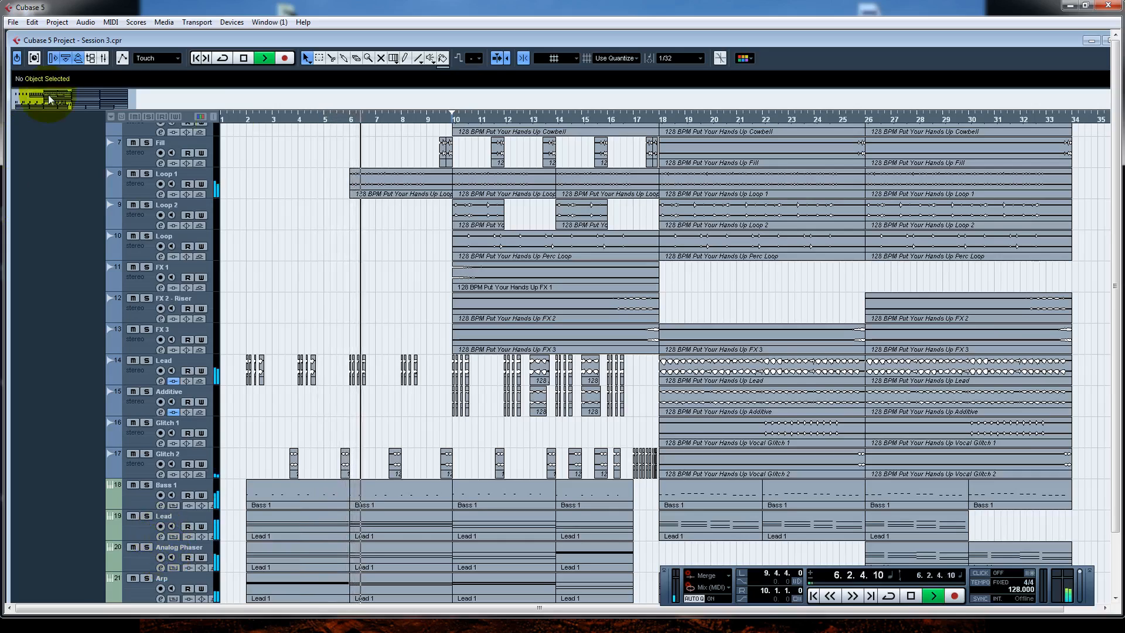
# Select the Loop 1 track and lower its channel volume to -0.01
pyautogui.click(172, 184)
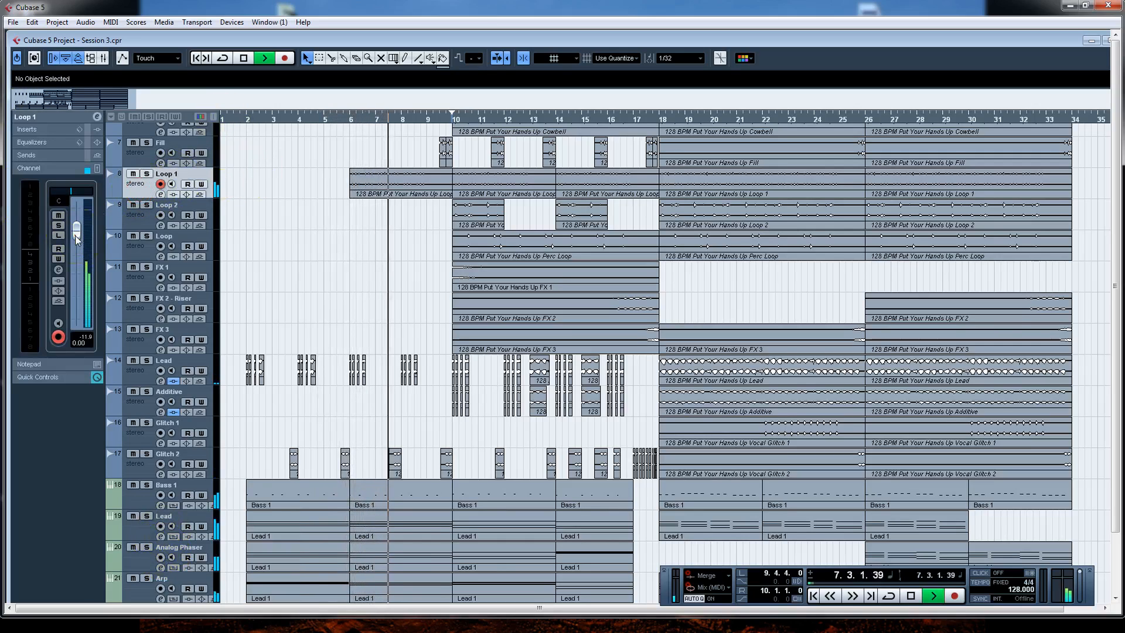
pyautogui.moveTo(76, 235); pyautogui.dragTo(79, 241)
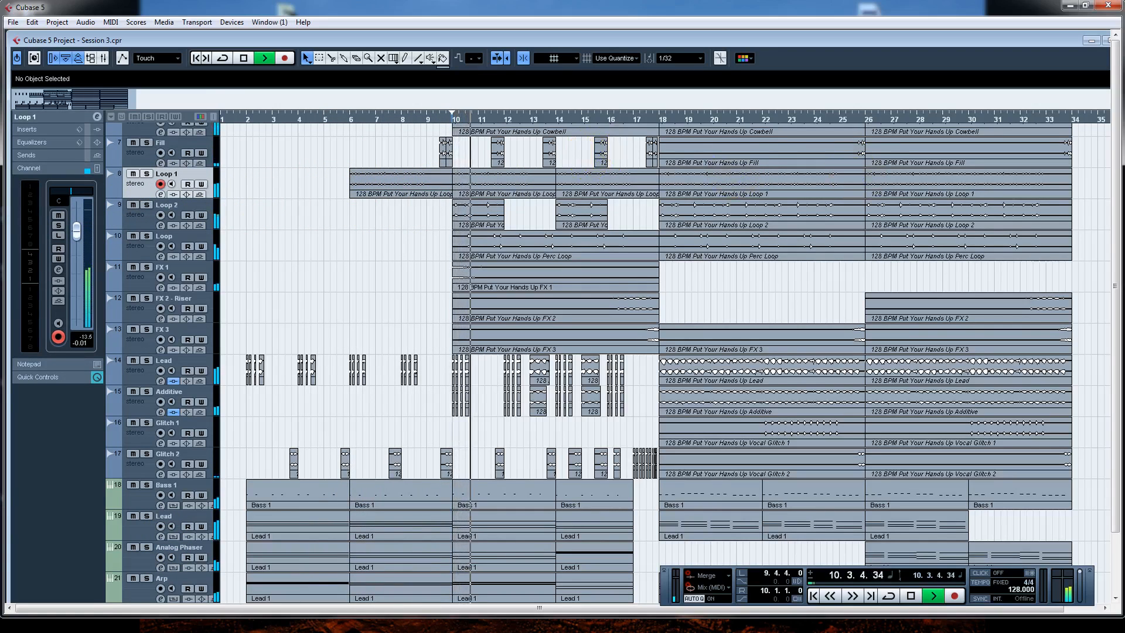
# Maximize the project window and reduce the track heights so that all 22 tracks fit in the arrangement view
pyautogui.moveTo(1050, 39); pyautogui.dragTo(1007, 49)
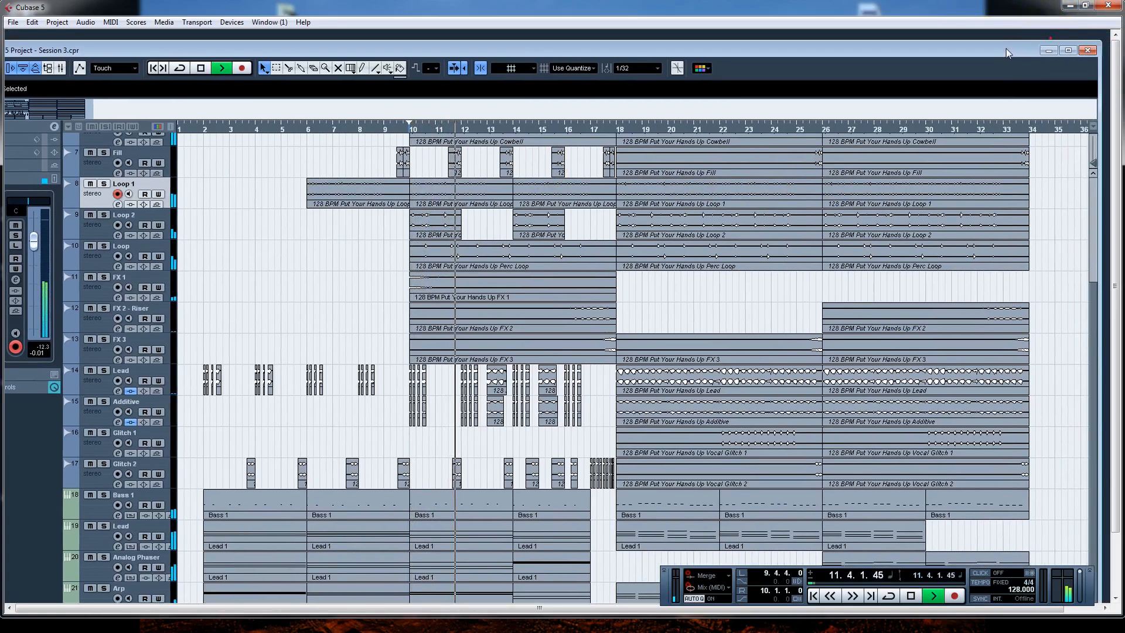
pyautogui.click(1068, 50)
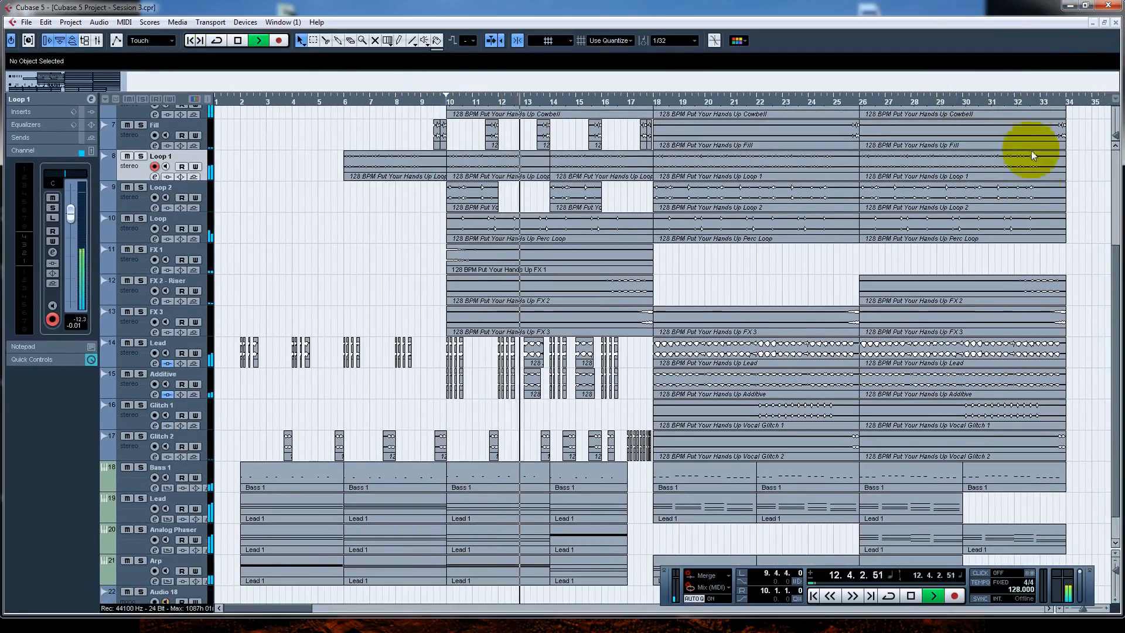
pyautogui.moveTo(1116, 258); pyautogui.dragTo(1115, 148)
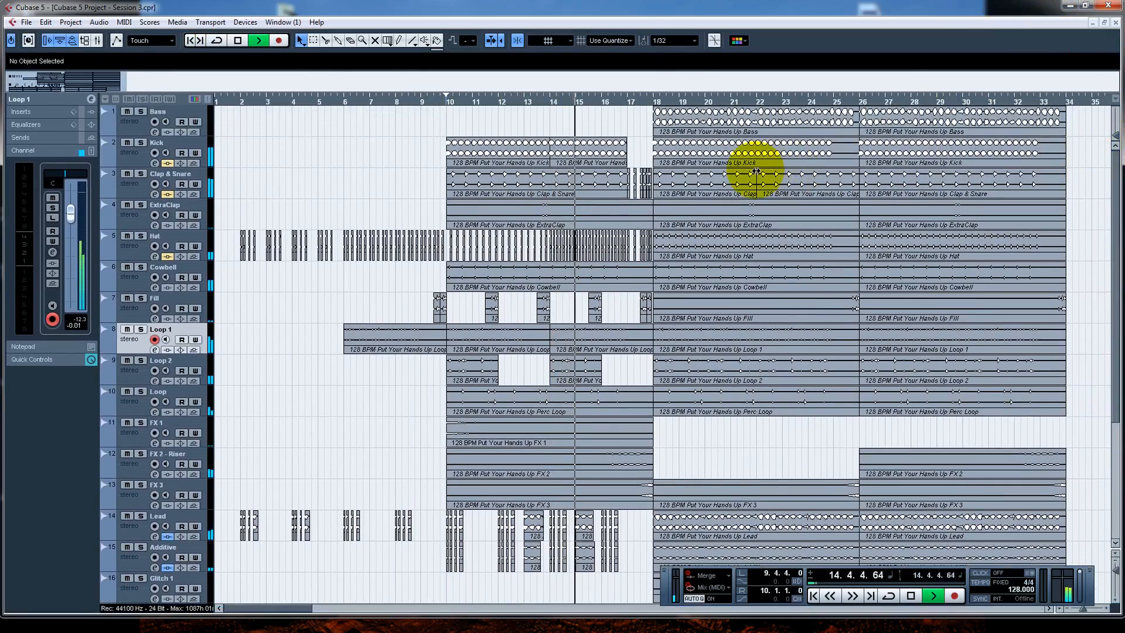
pyautogui.click(1115, 561)
pyautogui.click(1116, 560)
pyautogui.click(1115, 561)
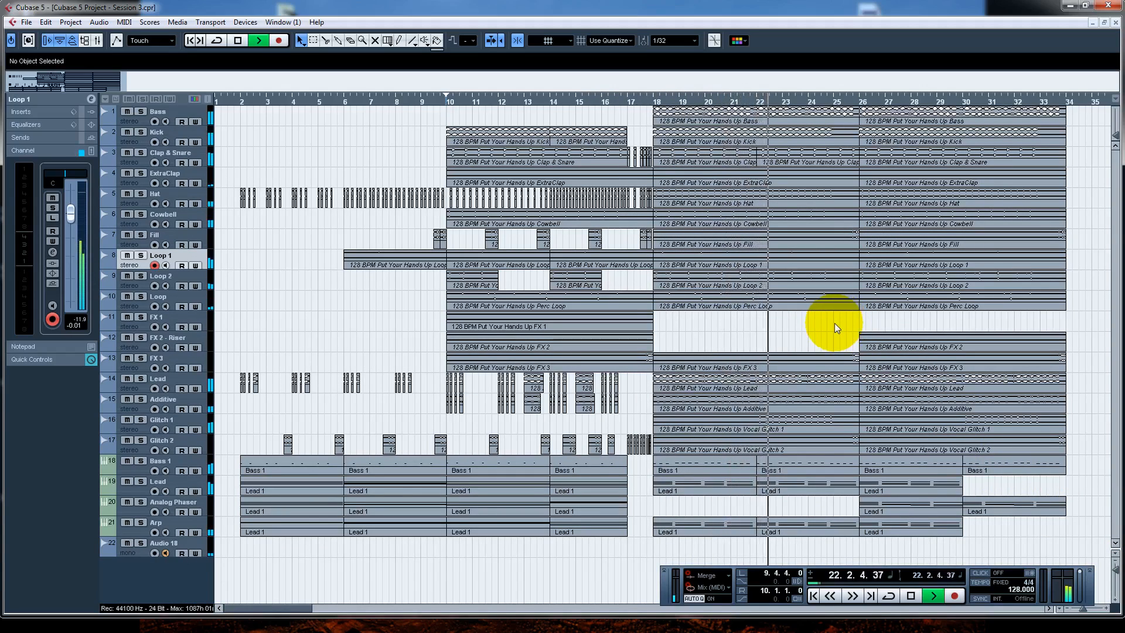
# Toggle monitoring on the Audio 18 track, stop playback and return to the project start
pyautogui.click(165, 553)
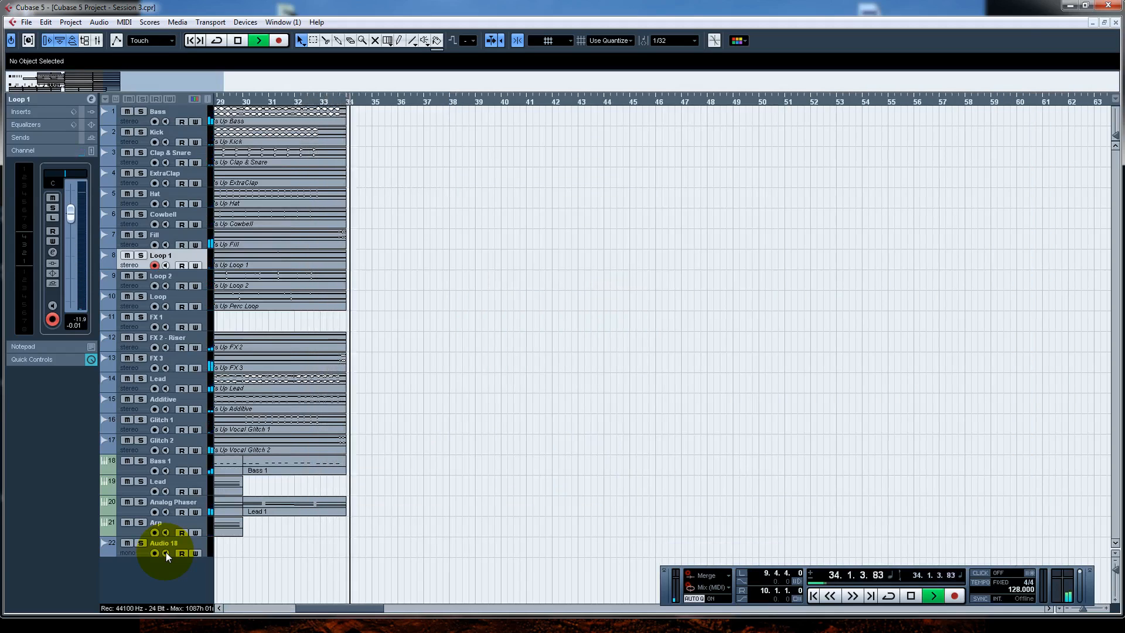
pyautogui.press('space')
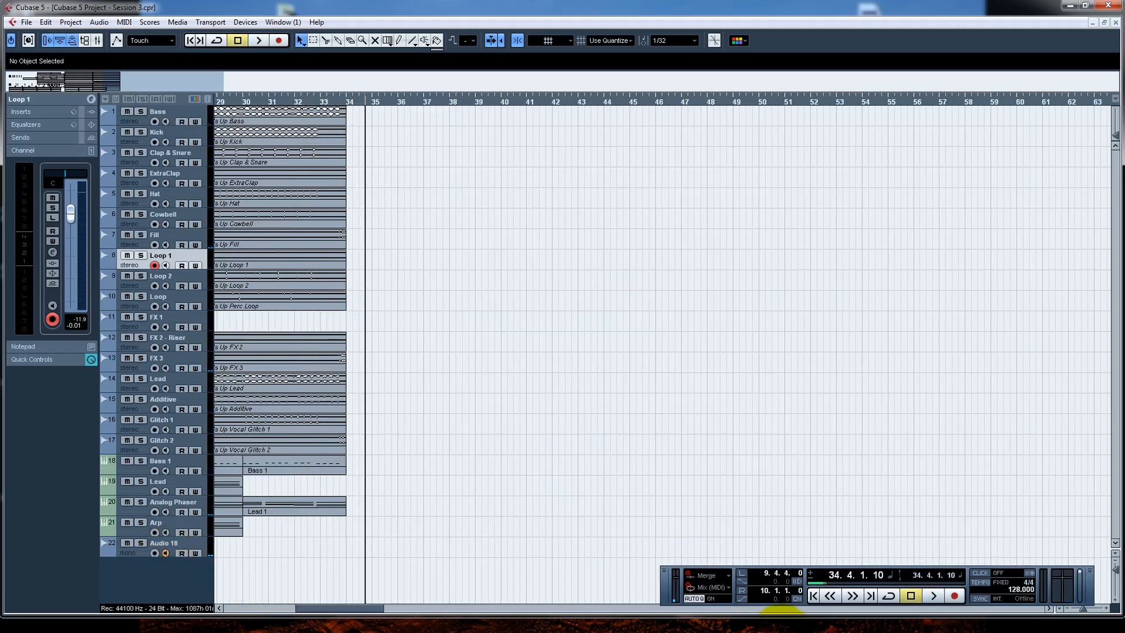
pyautogui.press('Home')
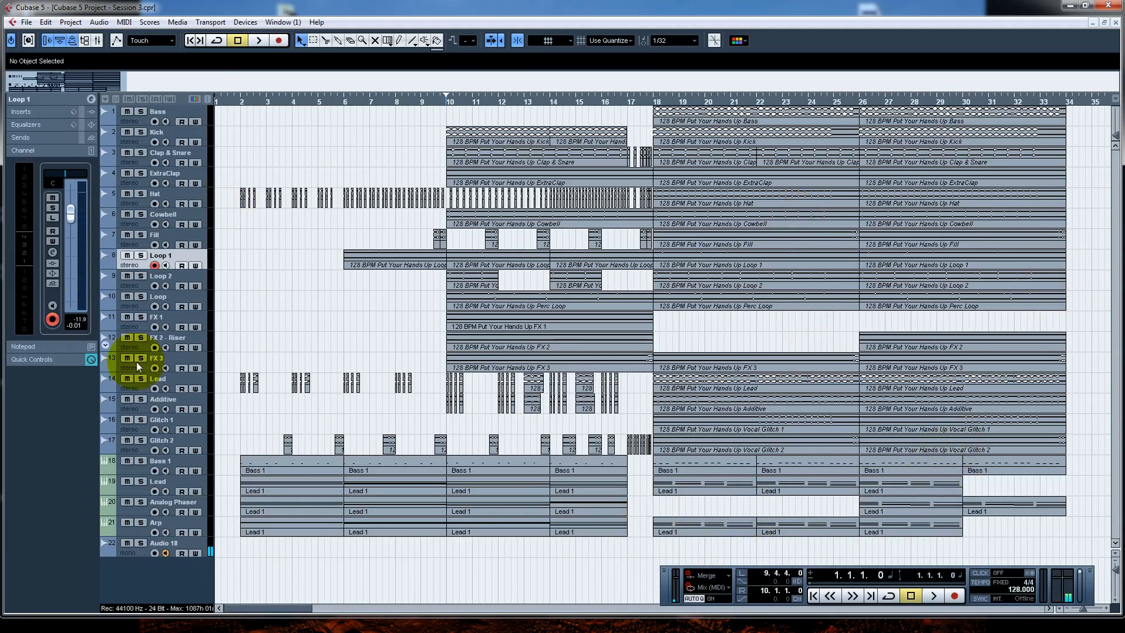
# Trim the Hat event at bar 18 to a short hit and extend it back to bar 26
pyautogui.click(708, 203)
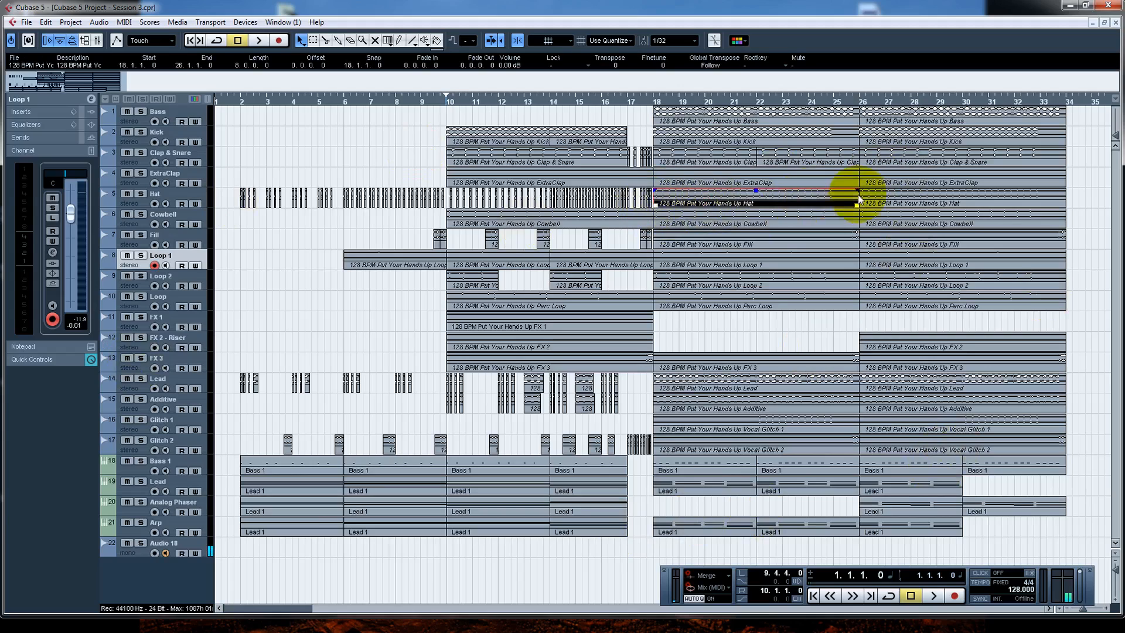
pyautogui.moveTo(854, 200); pyautogui.dragTo(655, 218)
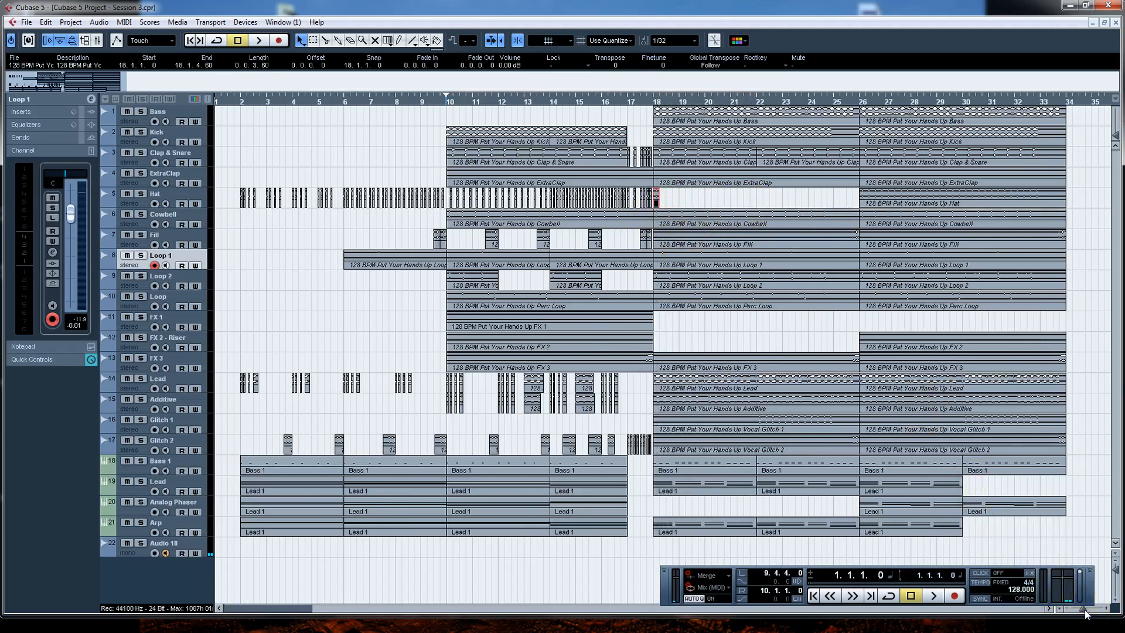
pyautogui.moveTo(1083, 609); pyautogui.dragTo(1089, 608)
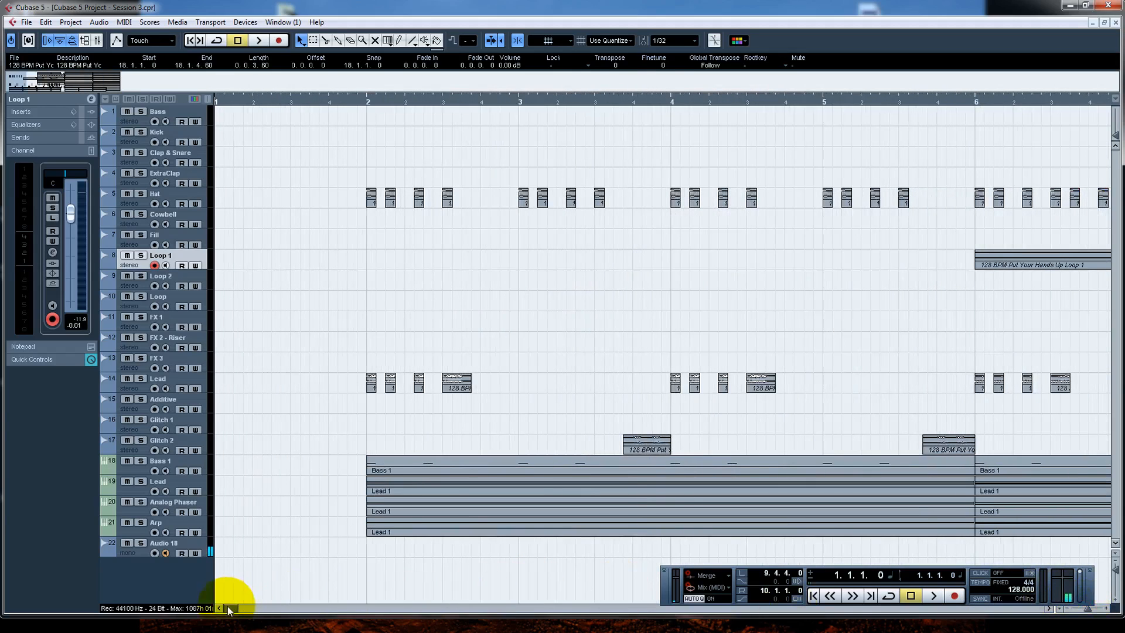
pyautogui.moveTo(228, 609); pyautogui.dragTo(266, 609)
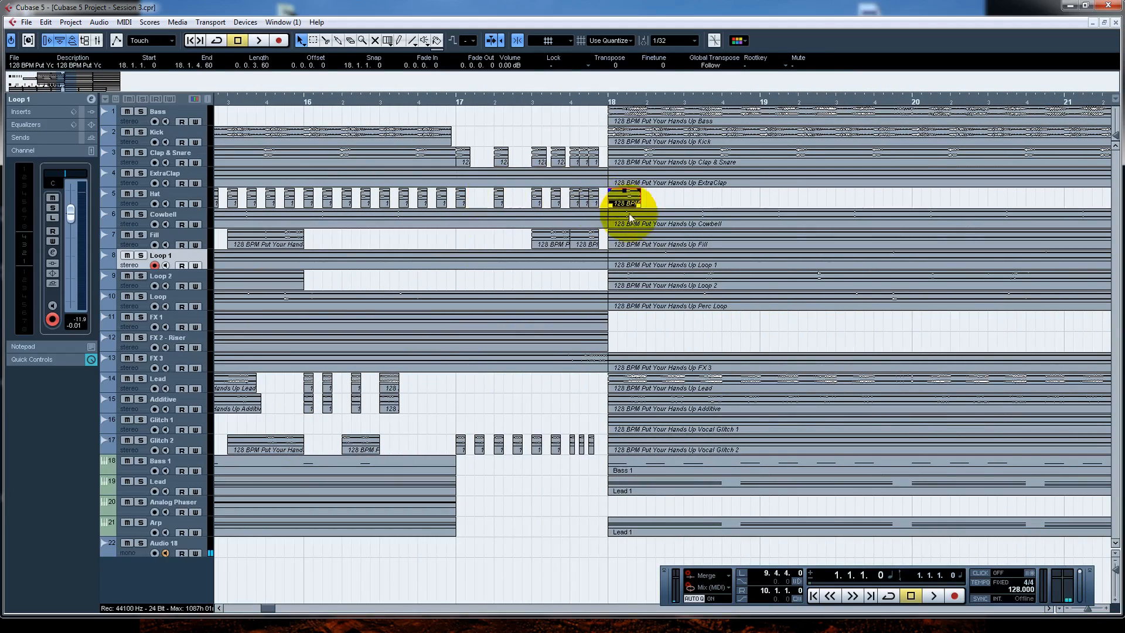
pyautogui.moveTo(641, 207); pyautogui.dragTo(733, 215)
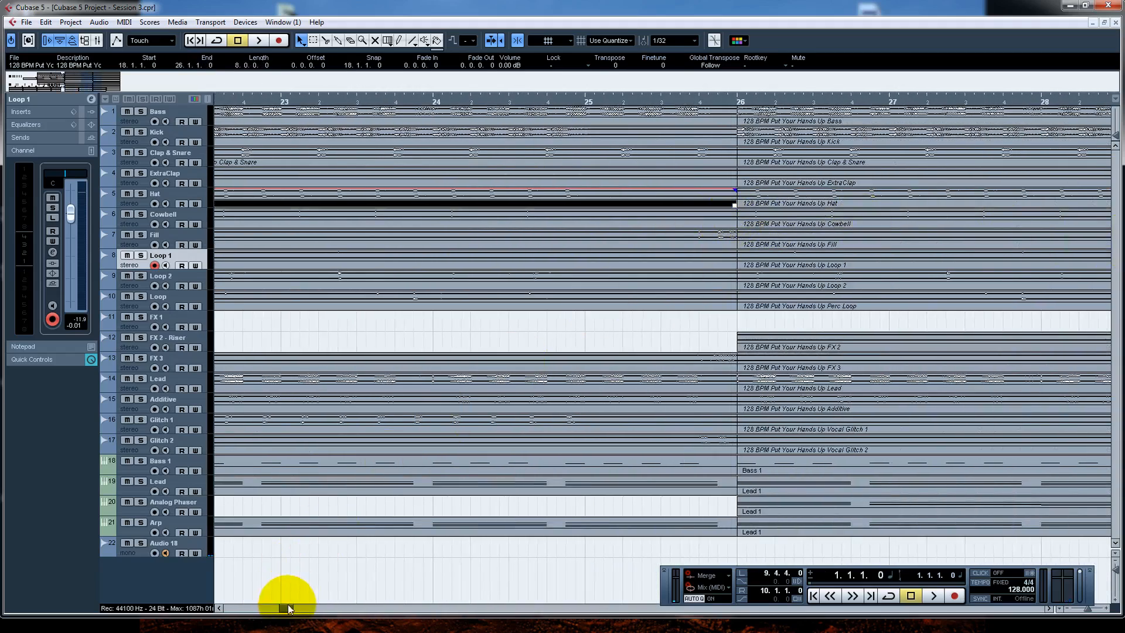
# Solo the Hat and Audio 18 tracks
pyautogui.moveTo(289, 608); pyautogui.dragTo(231, 610)
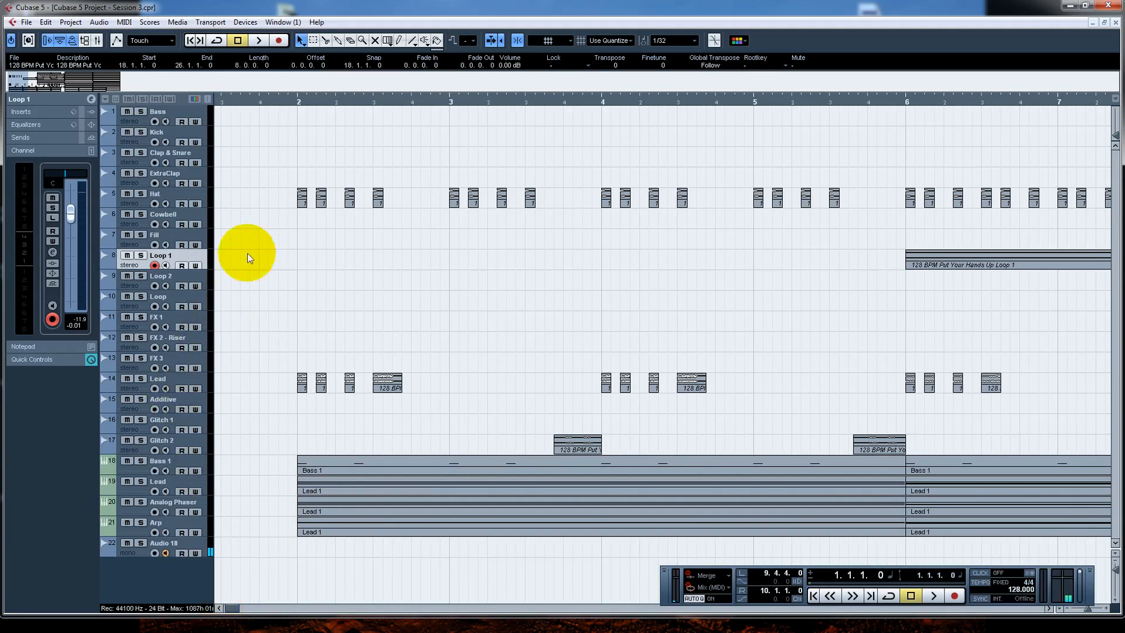
pyautogui.click(140, 194)
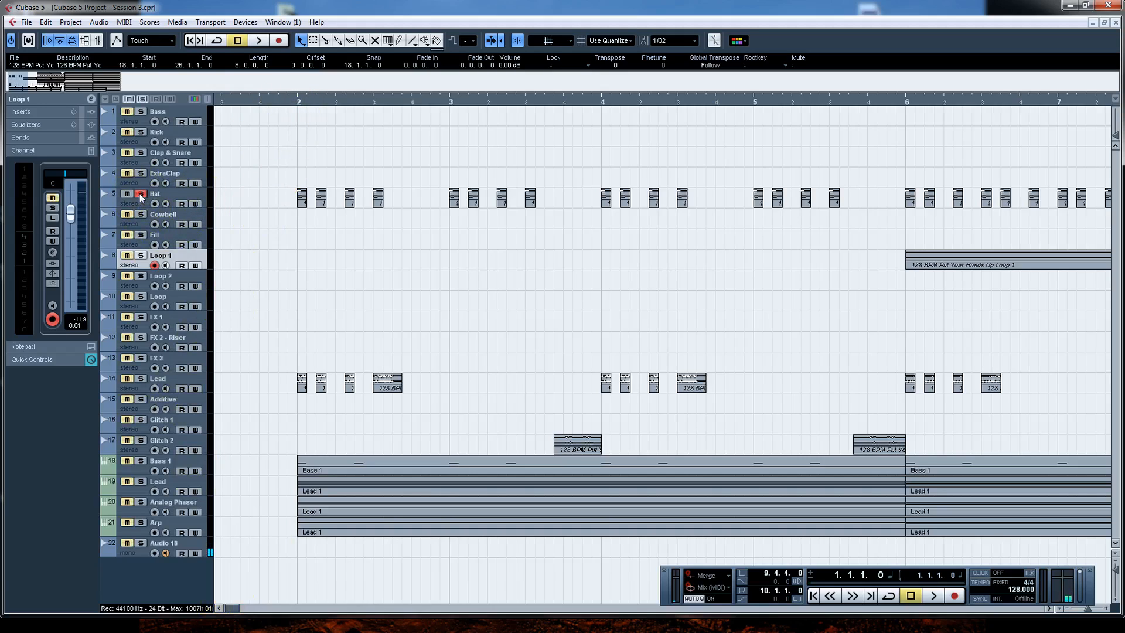
pyautogui.click(140, 194)
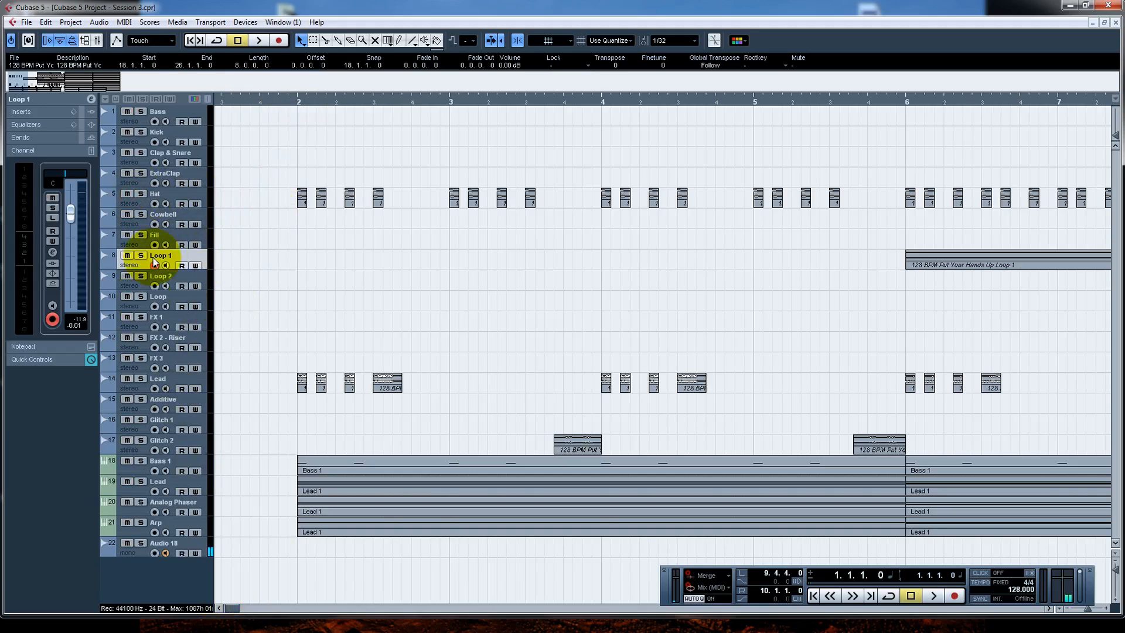
pyautogui.click(140, 544)
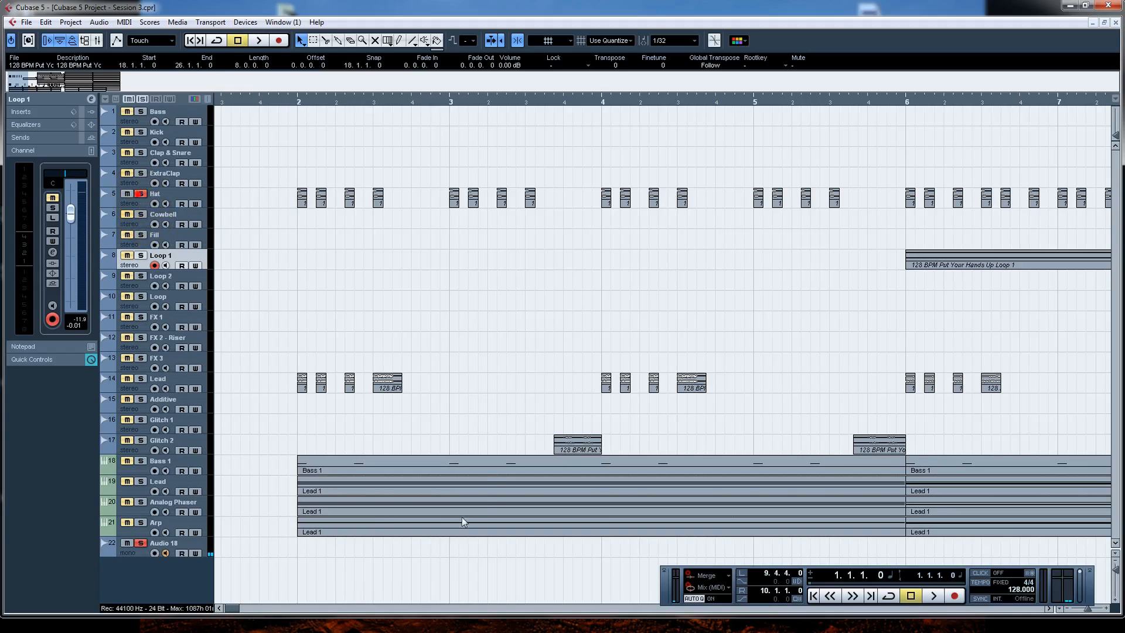
# Play the soloed Hat track from just before bar 2 to past bar 18, and reposition the Transport panel
pyautogui.click(284, 102)
pyautogui.press('space')
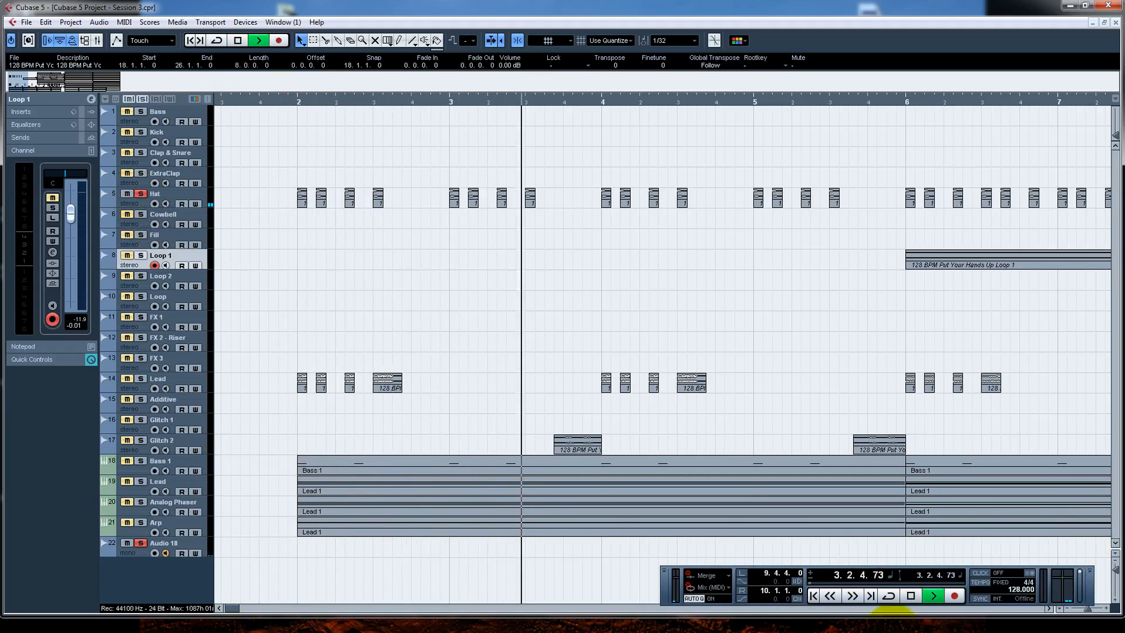
pyautogui.click(1068, 609)
pyautogui.click(1068, 610)
pyautogui.click(1069, 609)
pyautogui.click(1068, 610)
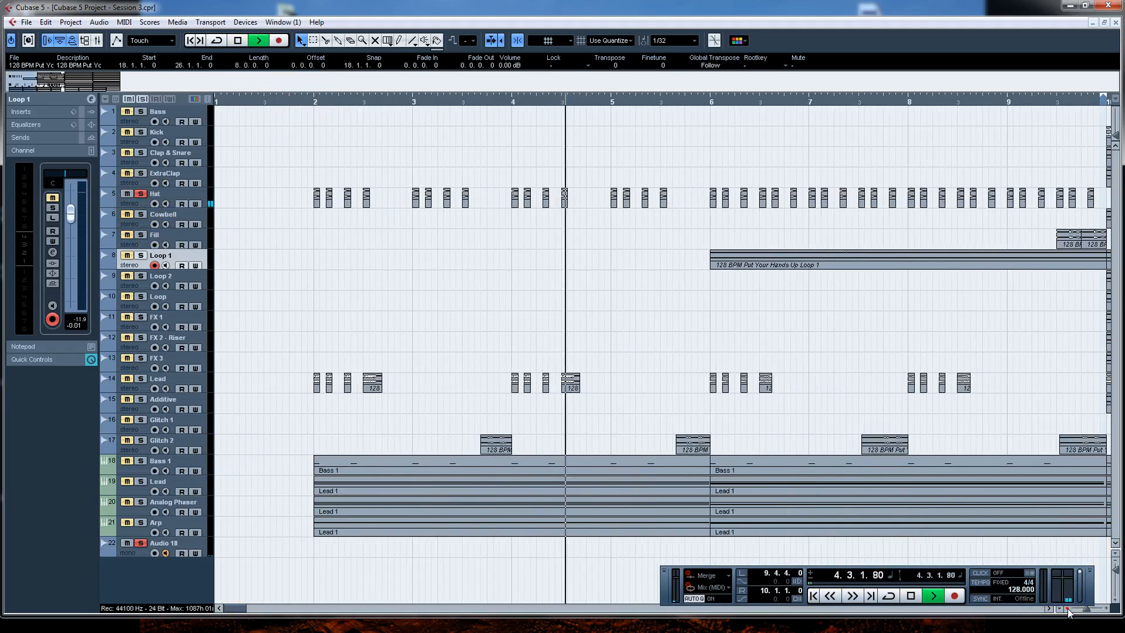
pyautogui.click(1068, 610)
pyautogui.click(1069, 610)
pyautogui.click(1068, 609)
pyautogui.click(1068, 609)
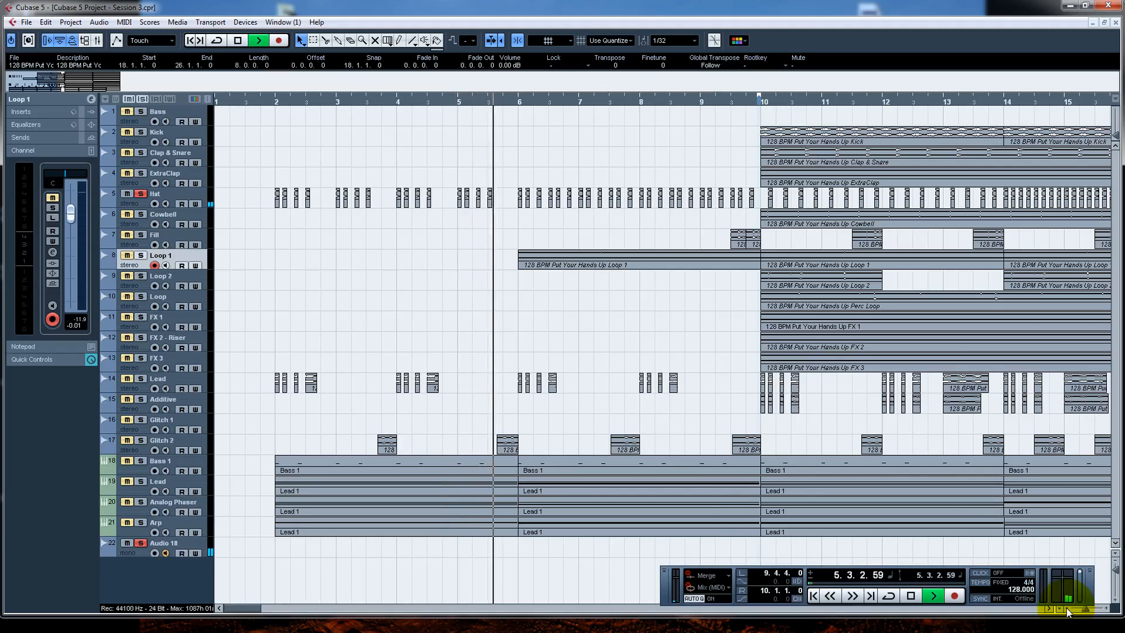
pyautogui.click(1069, 610)
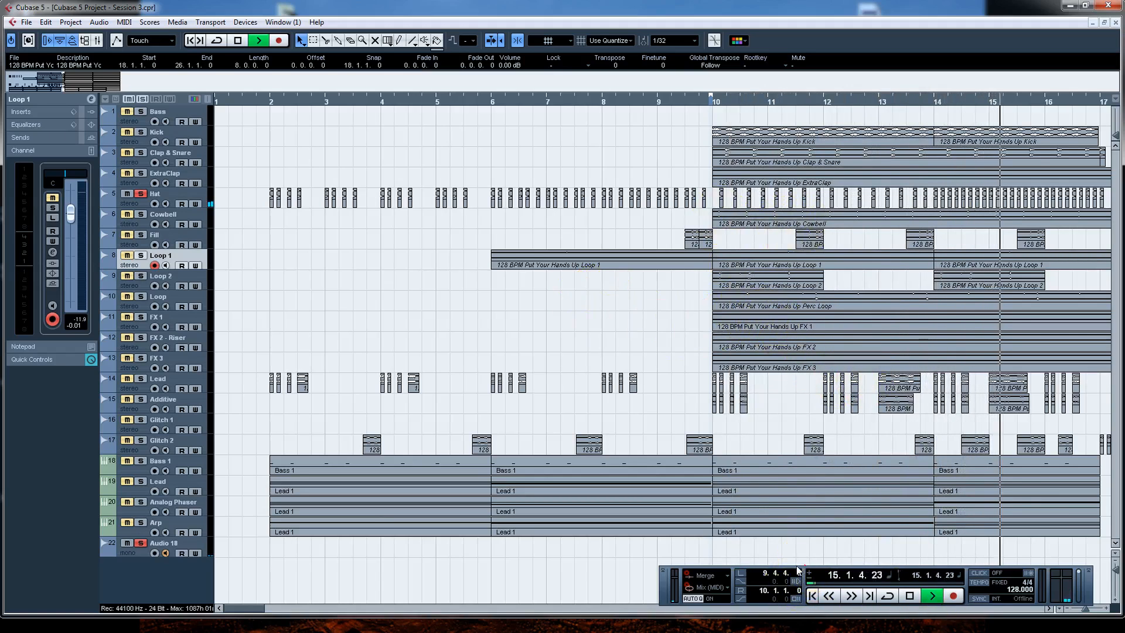
pyautogui.moveTo(806, 572); pyautogui.dragTo(675, 540)
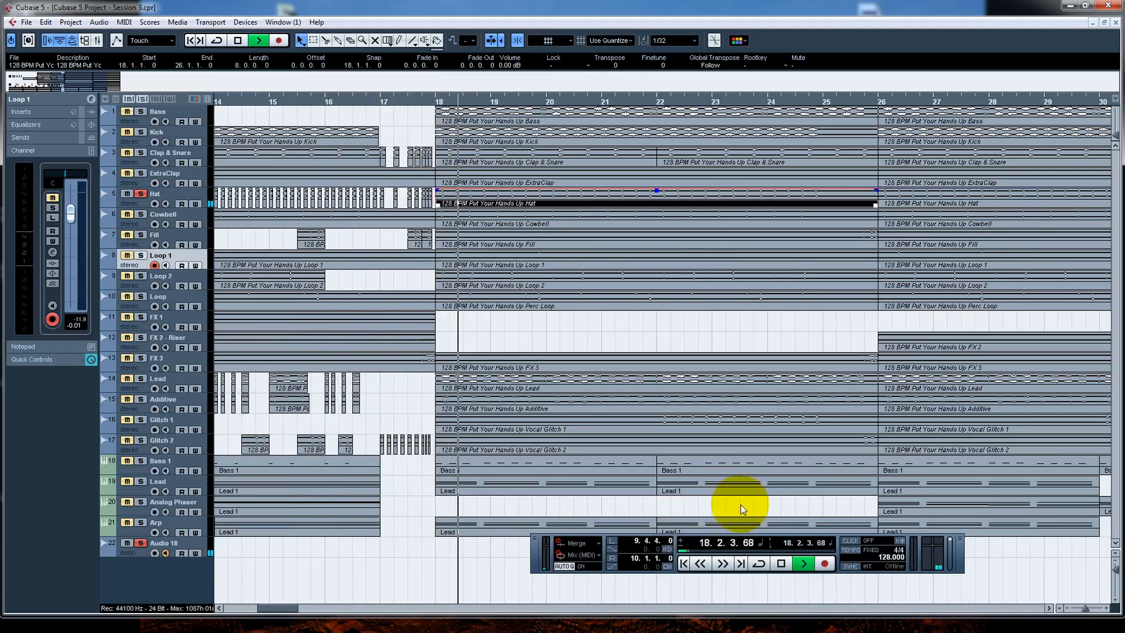
pyautogui.press('space')
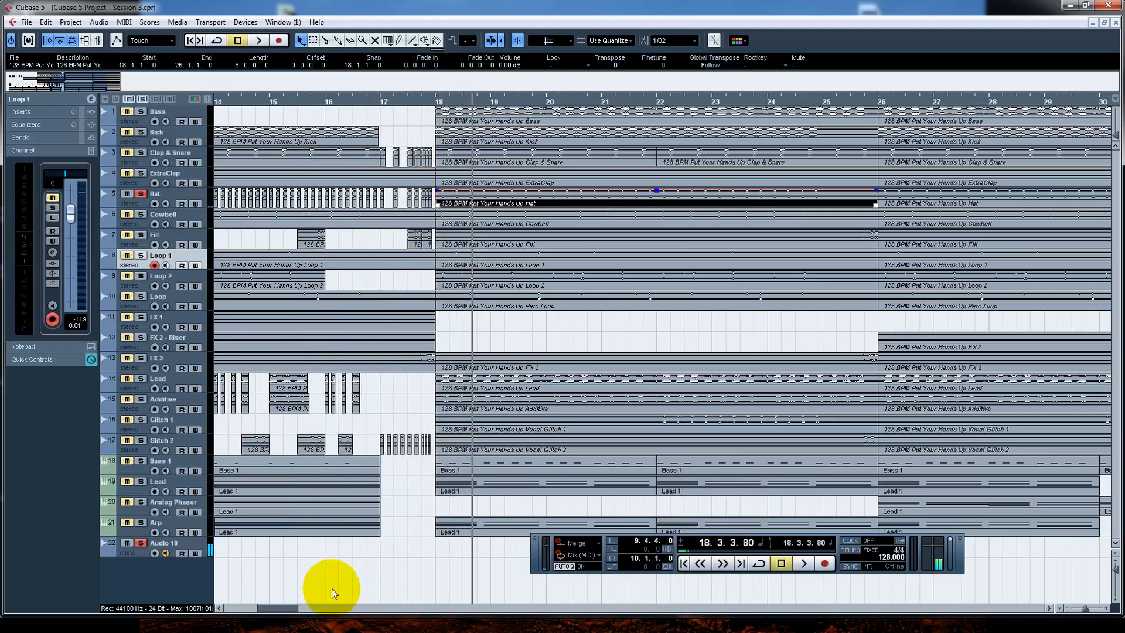
# Make the tracks slightly taller and switch the solo from the Hat track to the Fill track
pyautogui.moveTo(286, 613); pyautogui.dragTo(253, 618)
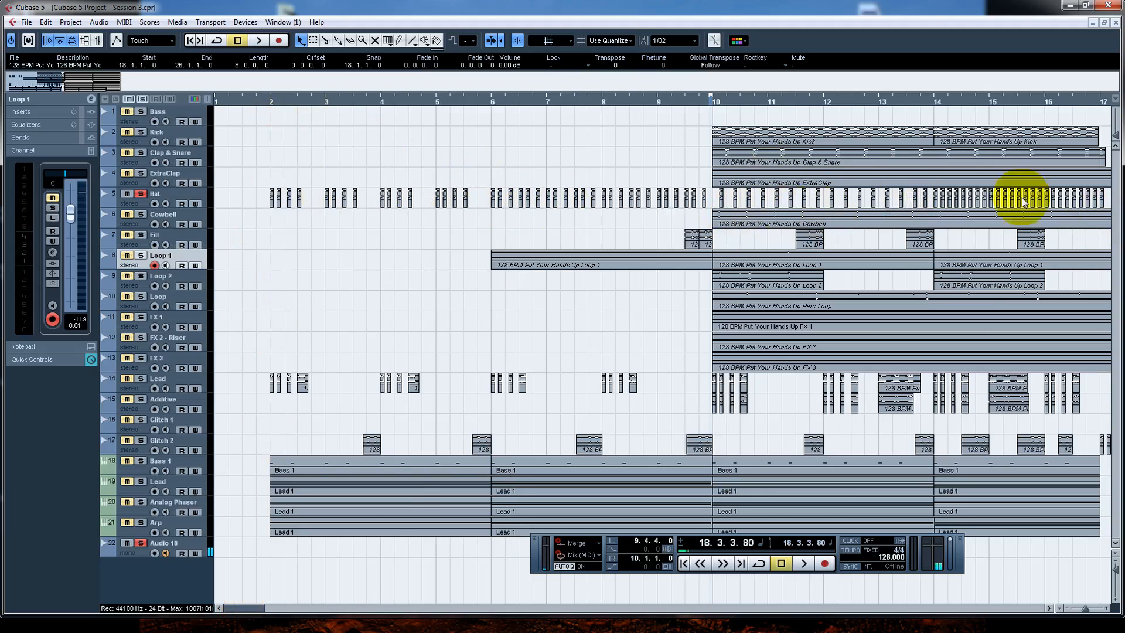
pyautogui.moveTo(252, 610)
pyautogui.mouseDown()
pyautogui.moveTo(293, 610)
pyautogui.moveTo(244, 610)
pyautogui.mouseUp()
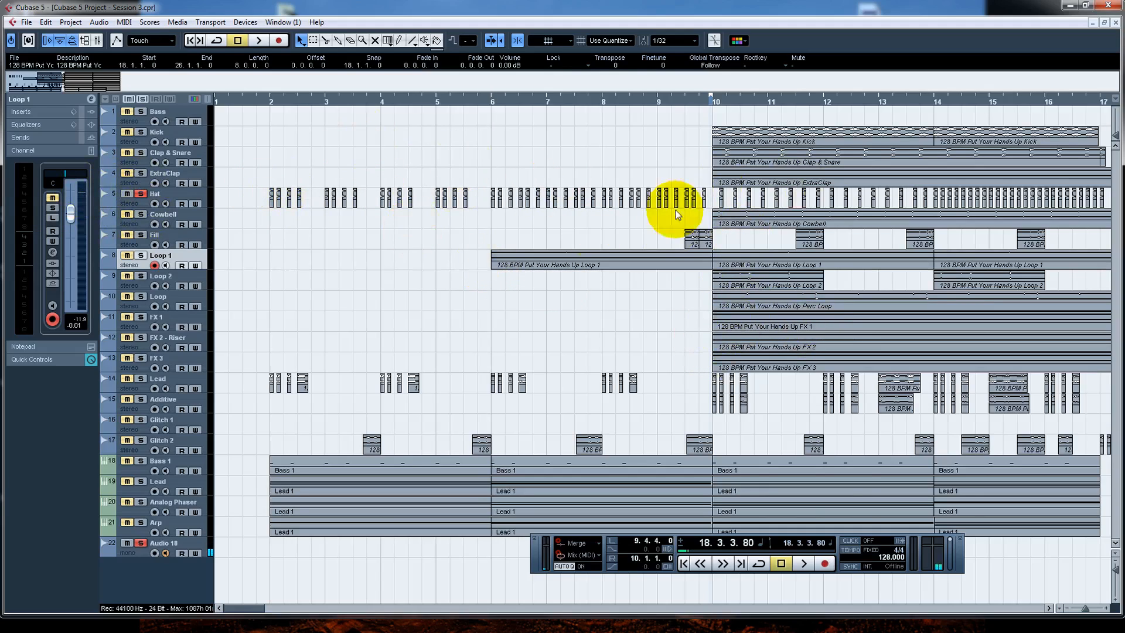
pyautogui.click(1117, 566)
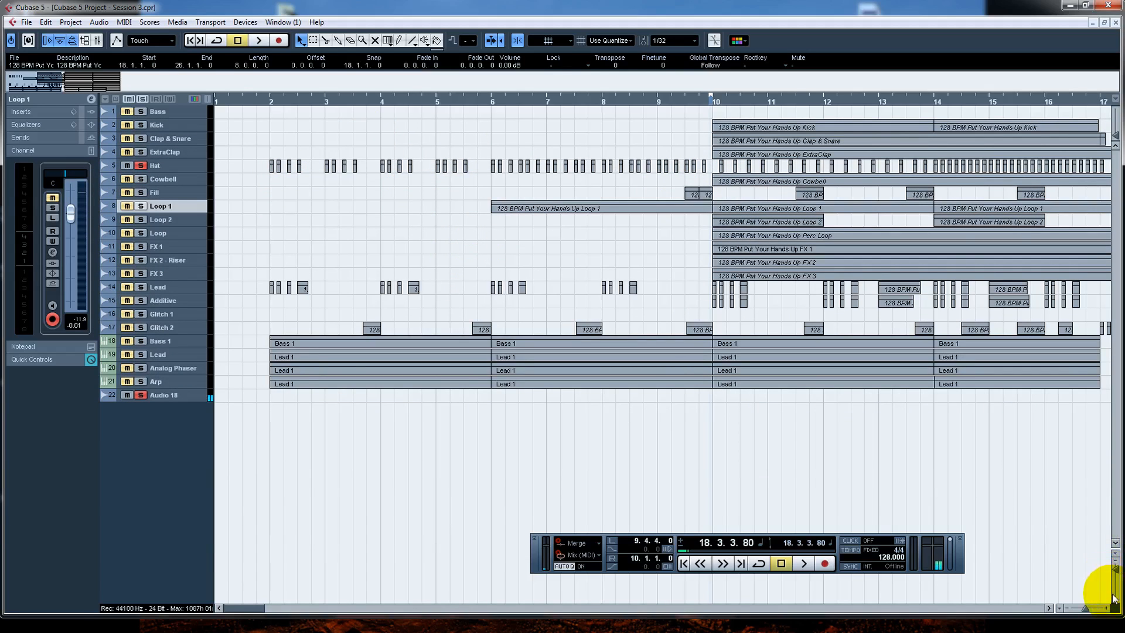
pyautogui.click(1114, 599)
pyautogui.click(1113, 599)
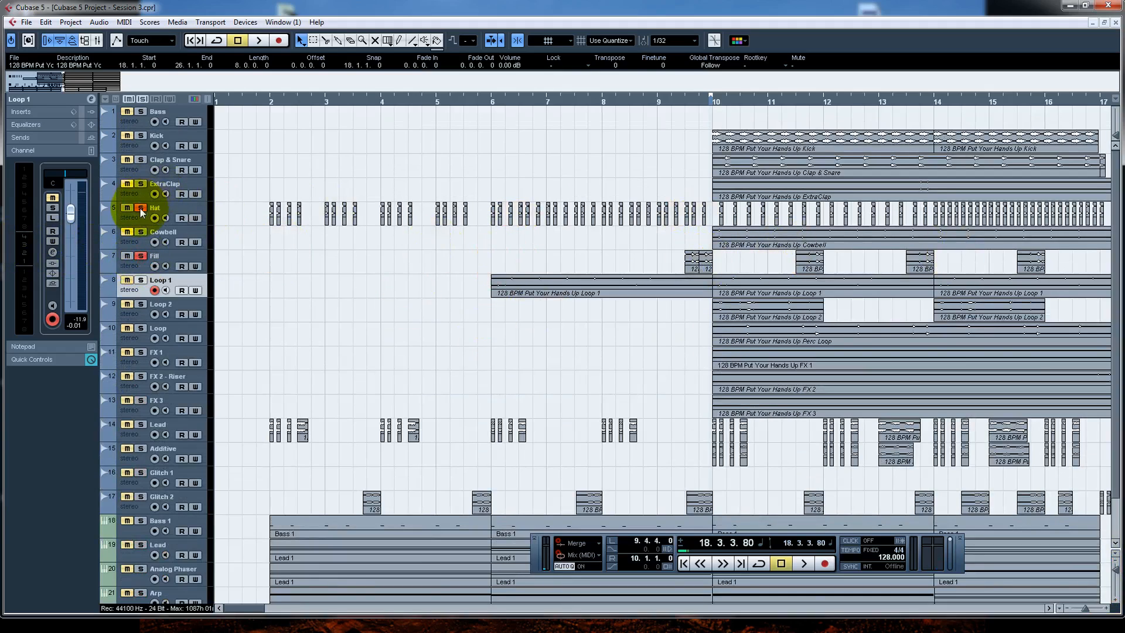
# Play the soloed Fill track from bar 9 to just past bar 18, following its fills
pyautogui.click(657, 102)
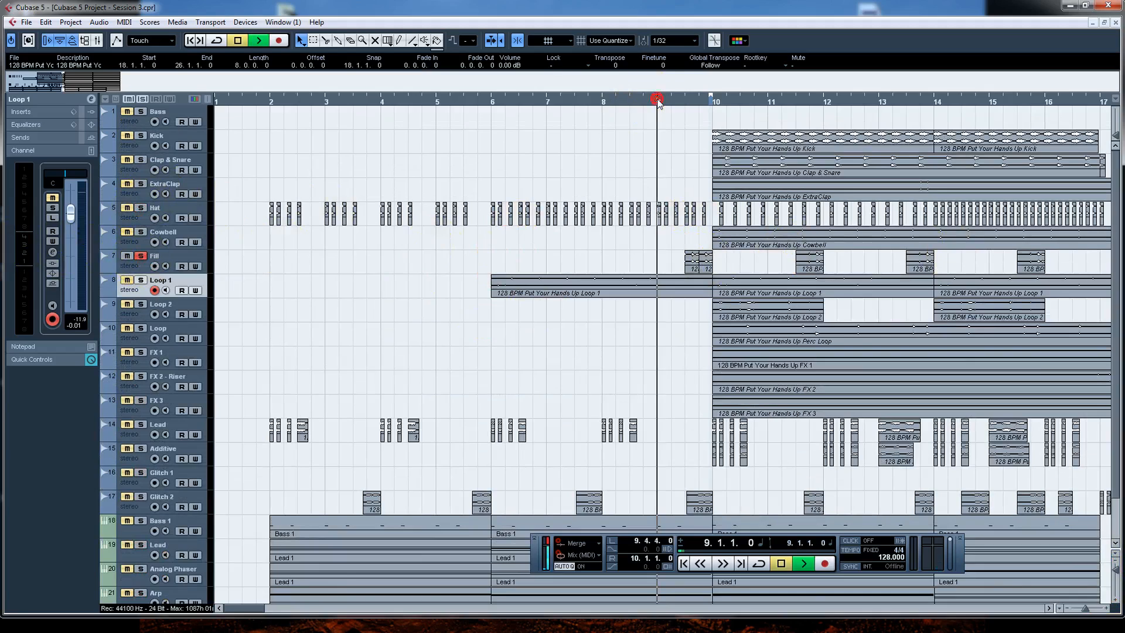
pyautogui.press('space')
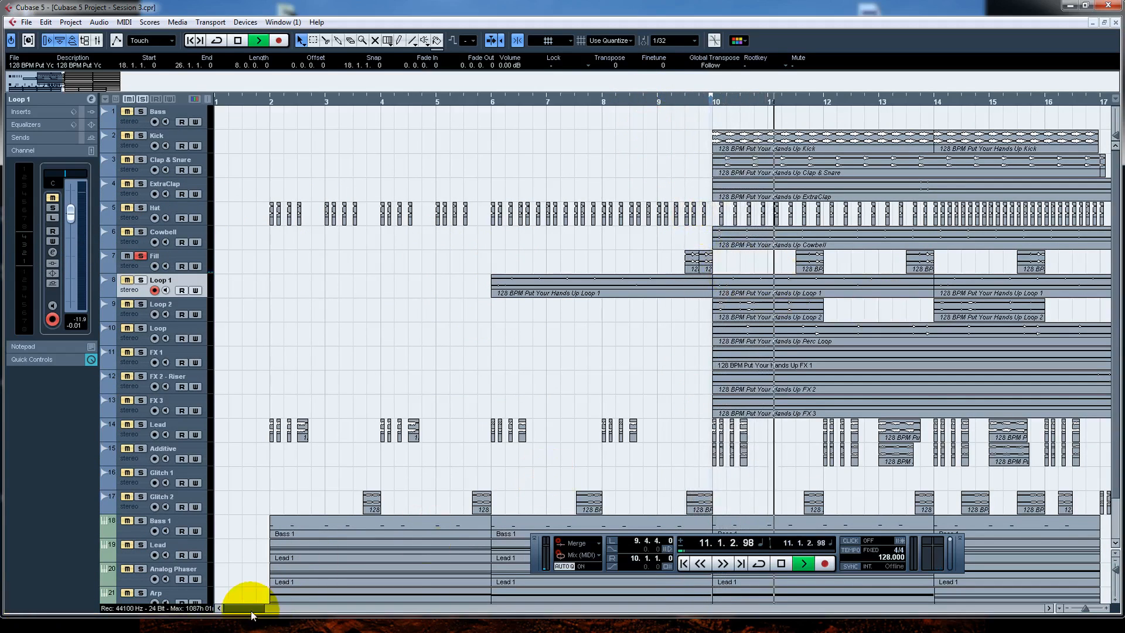
pyautogui.moveTo(252, 609); pyautogui.dragTo(290, 606)
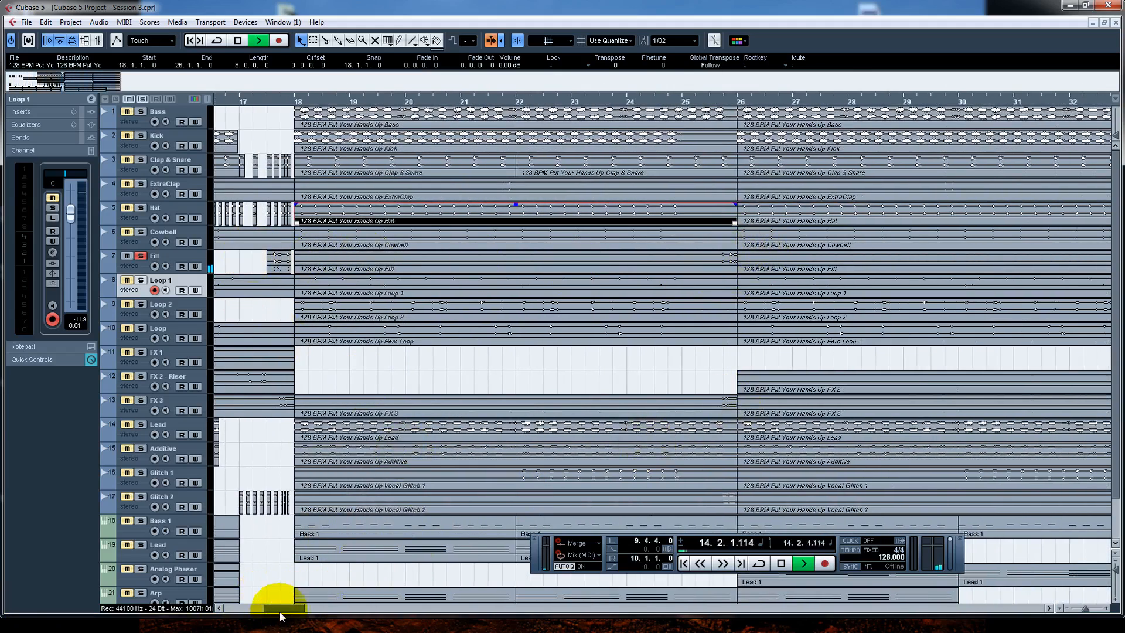
pyautogui.moveTo(282, 611); pyautogui.dragTo(260, 612)
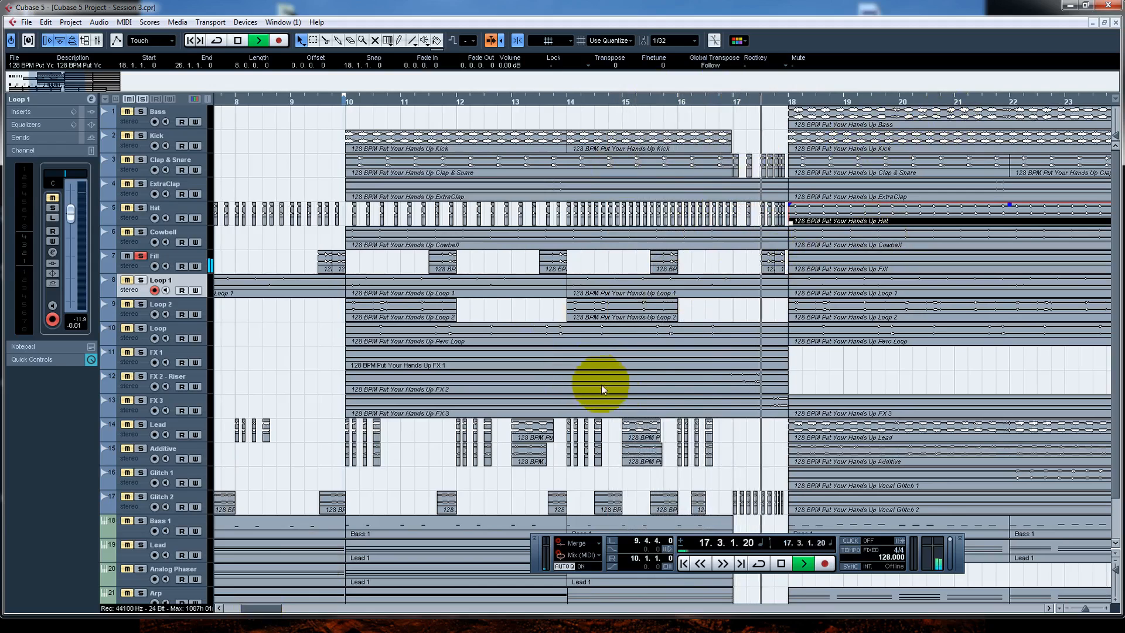
pyautogui.press('space')
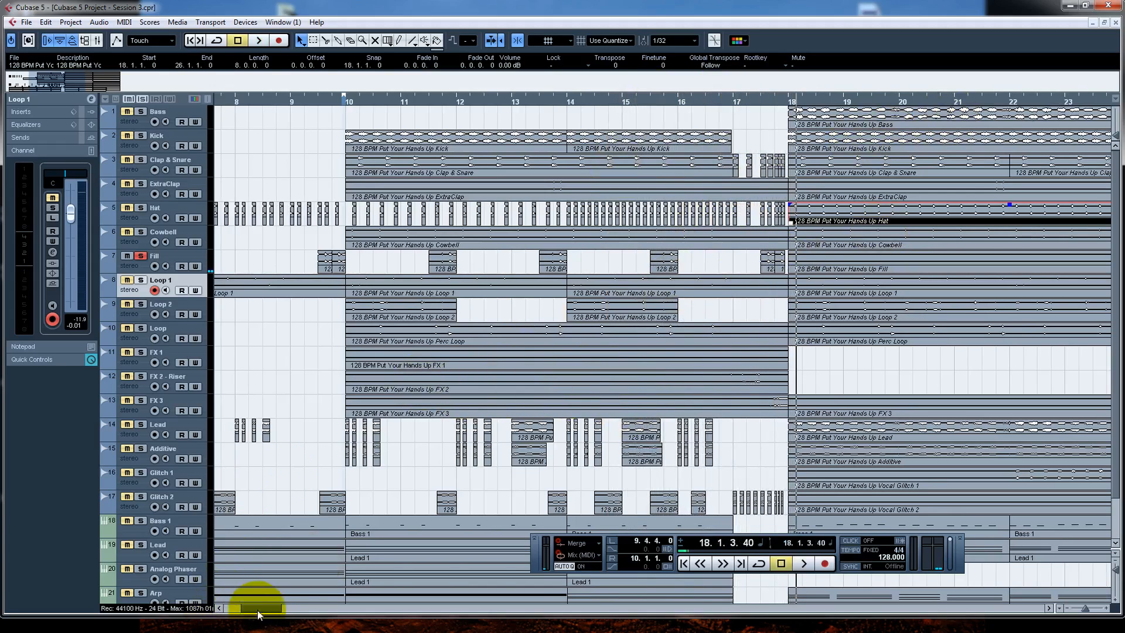
# Switch the solo from the Fill track to the Lead track, play it from bar 18 to past bar 28, and select its bar 26 event
pyautogui.moveTo(258, 614); pyautogui.dragTo(239, 623)
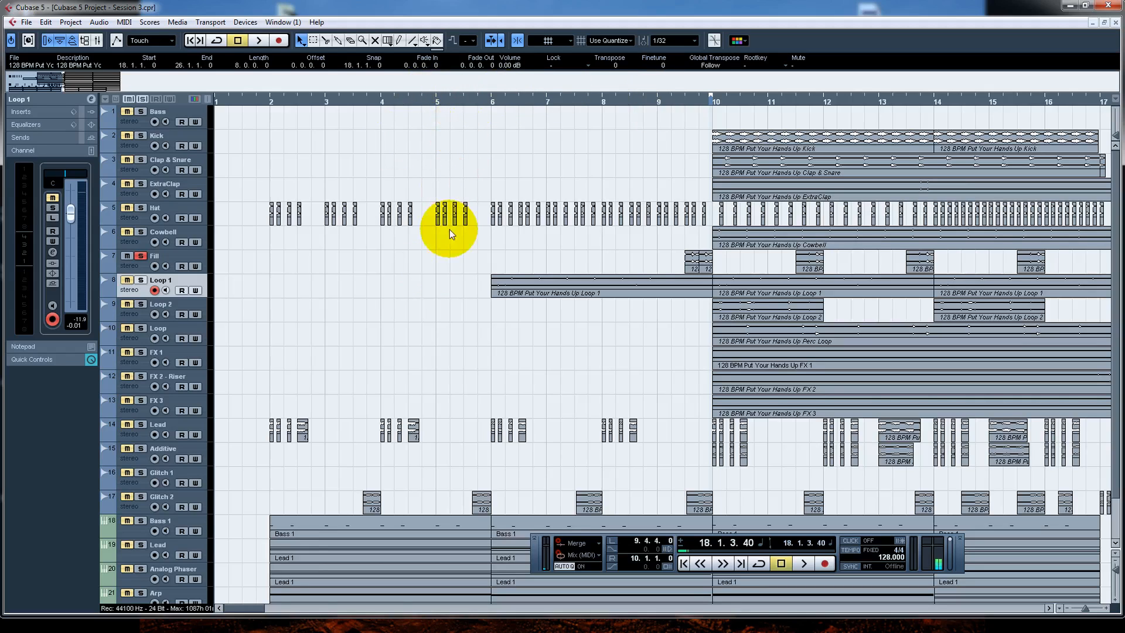
pyautogui.click(188, 427)
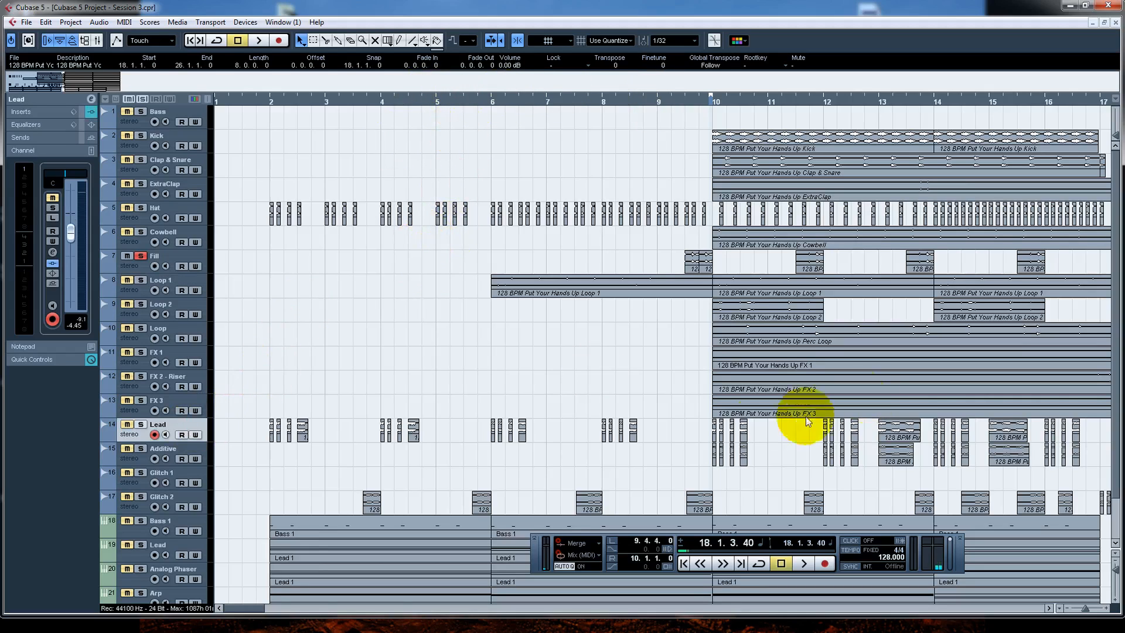
pyautogui.moveTo(232, 612); pyautogui.dragTo(251, 596)
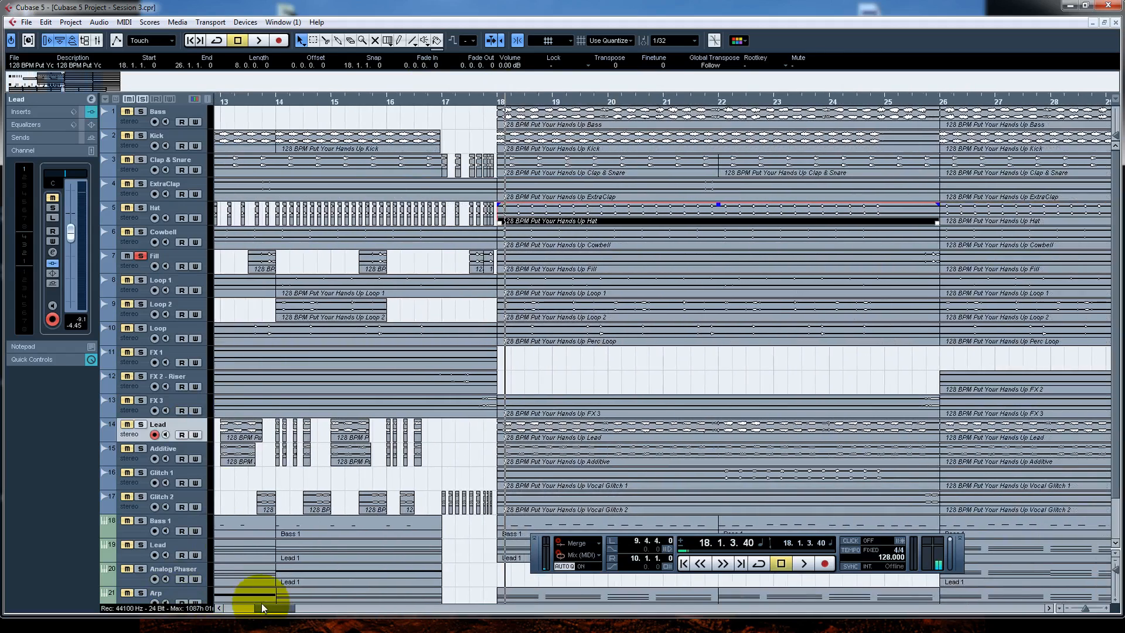
pyautogui.click(498, 98)
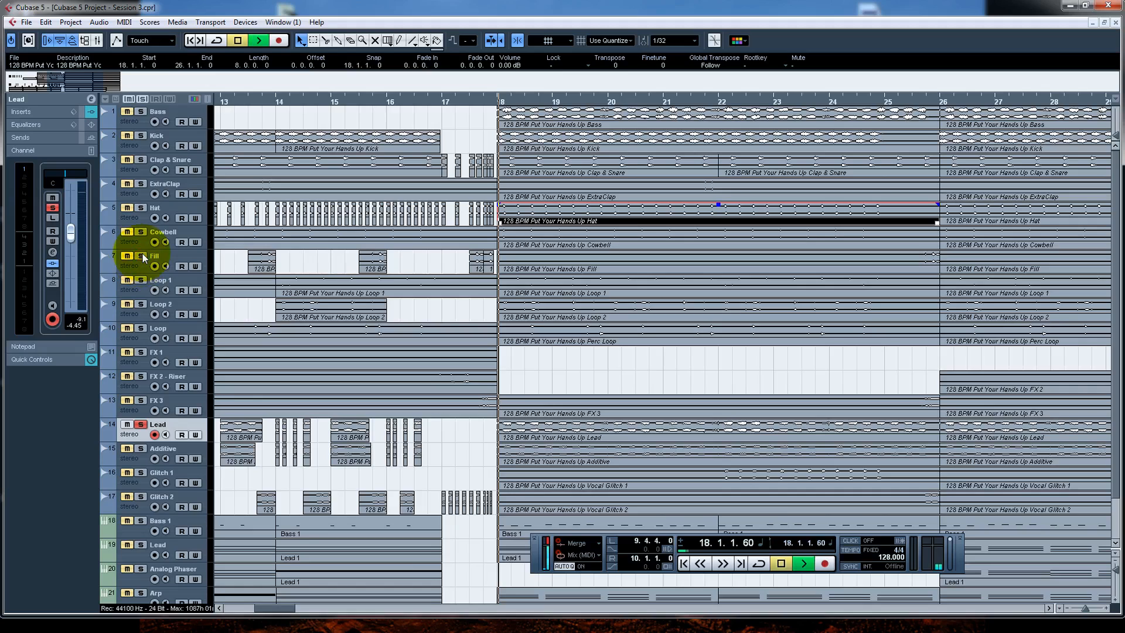
pyautogui.press('space')
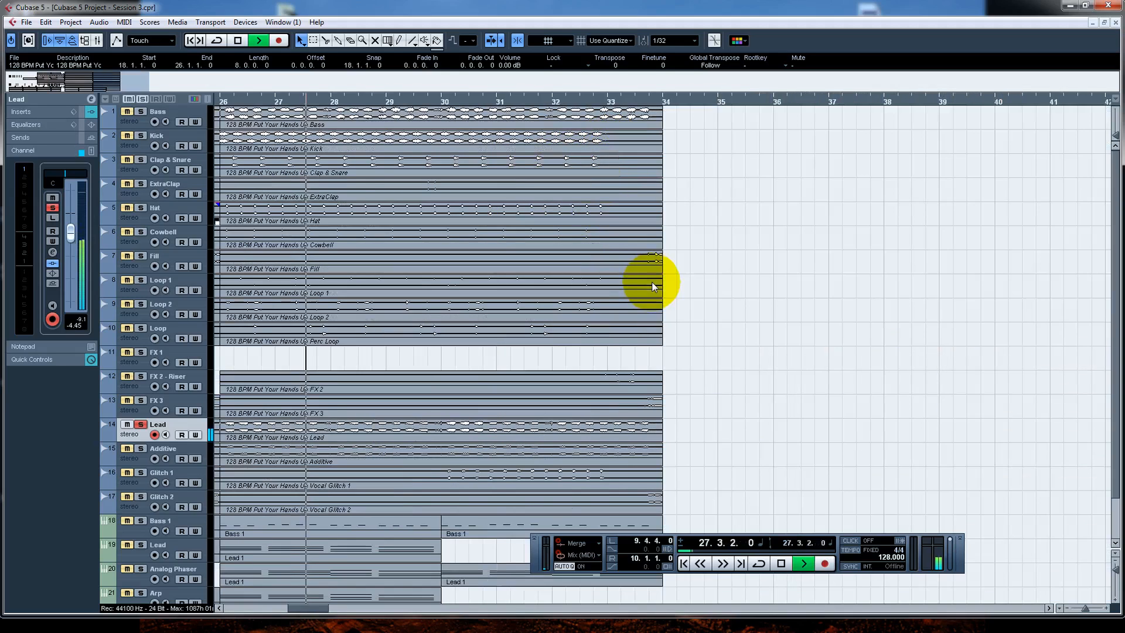
pyautogui.press('space')
pyautogui.moveTo(660, 438); pyautogui.dragTo(708, 469)
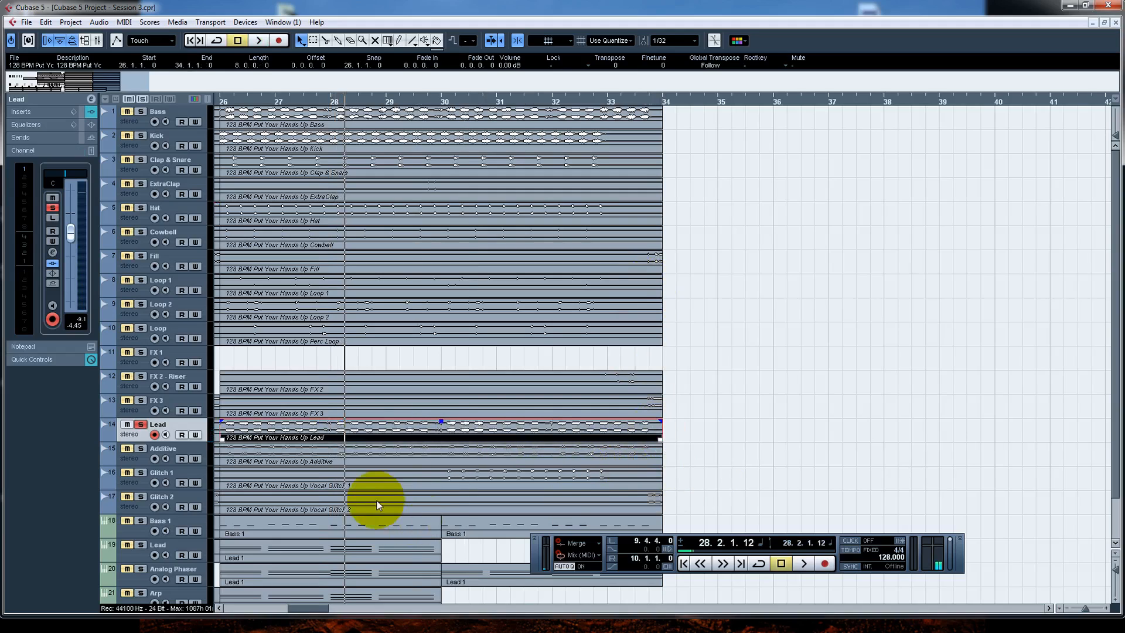
# Play the soloed Lead track from bar 2 to bar 17, inspecting its short chopped events up close
pyautogui.moveTo(301, 608); pyautogui.dragTo(242, 609)
pyautogui.click(270, 104)
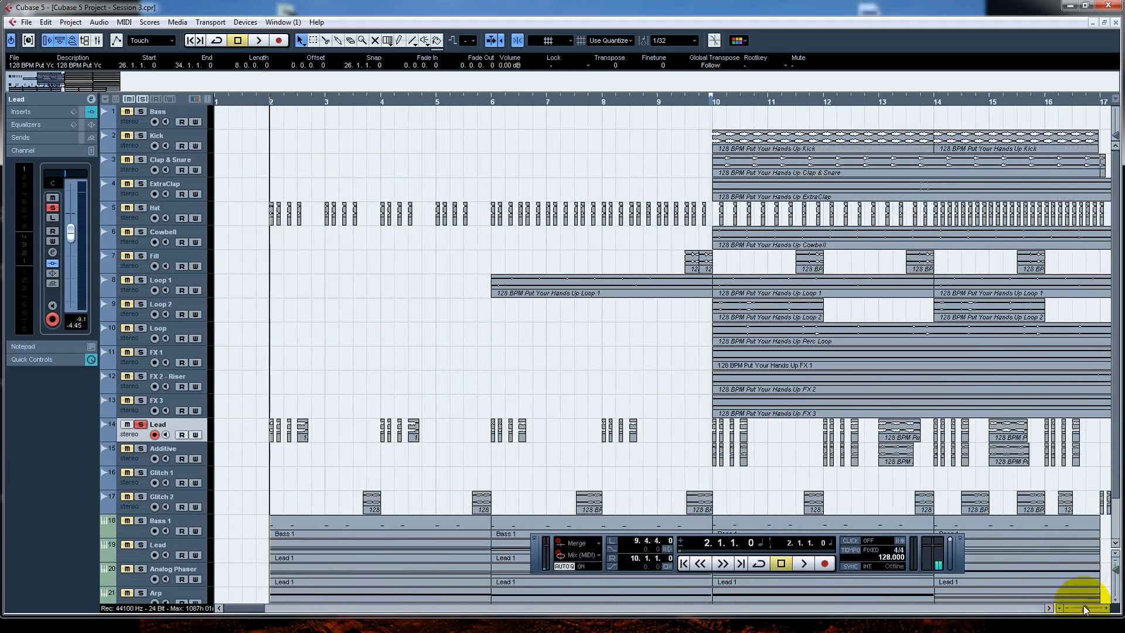
pyautogui.moveTo(1085, 609); pyautogui.dragTo(1087, 609)
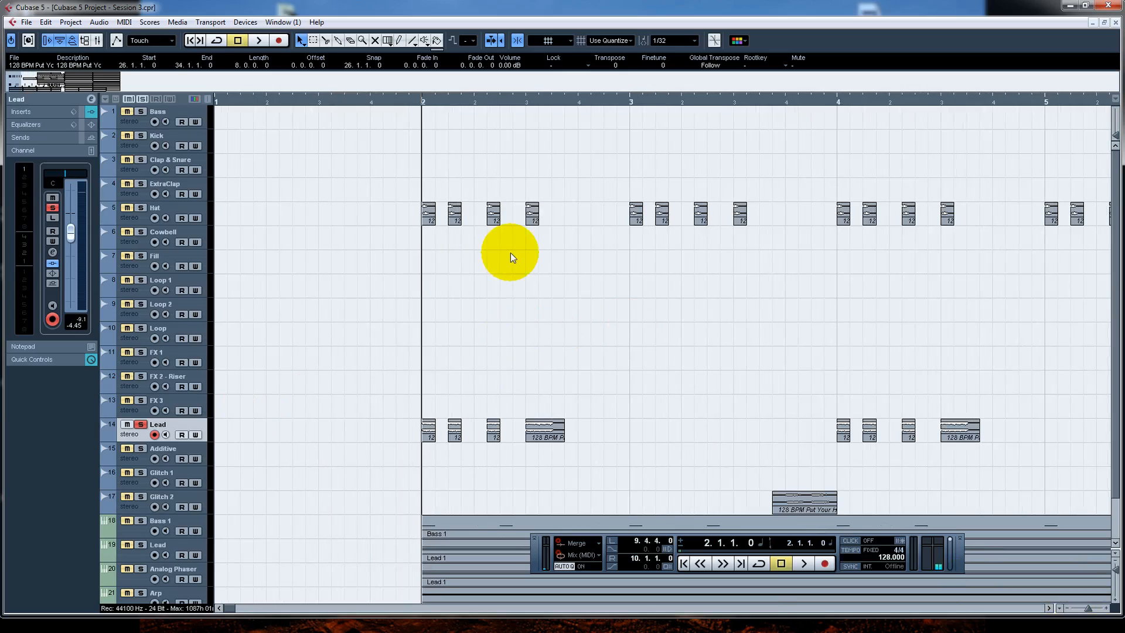
pyautogui.press('space')
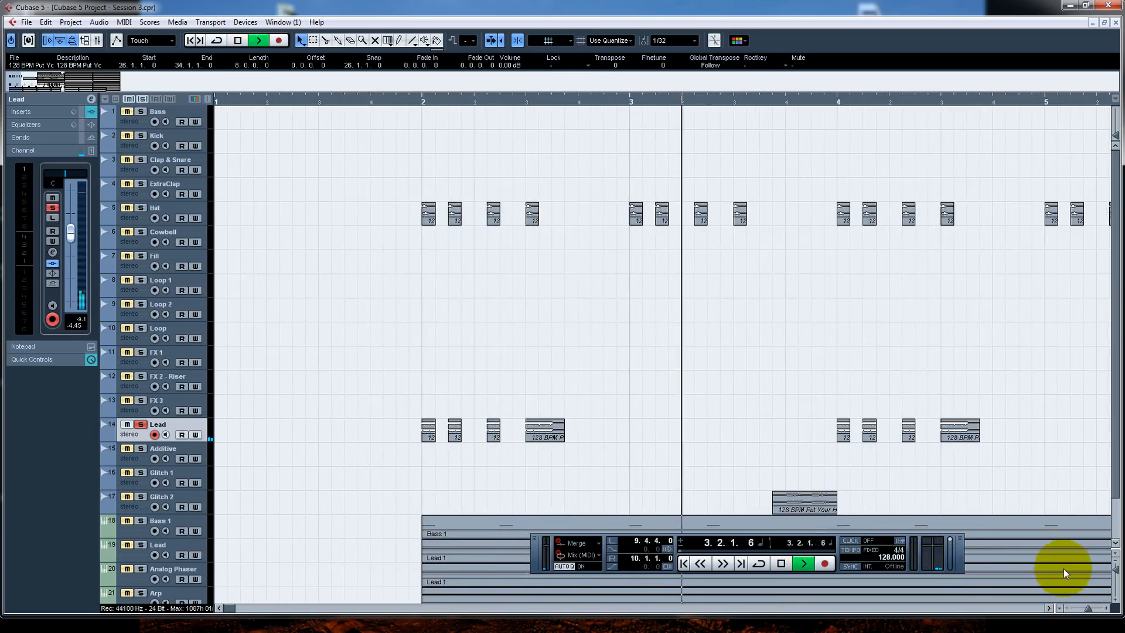
pyautogui.click(1067, 609)
pyautogui.click(1068, 609)
pyautogui.click(1068, 609)
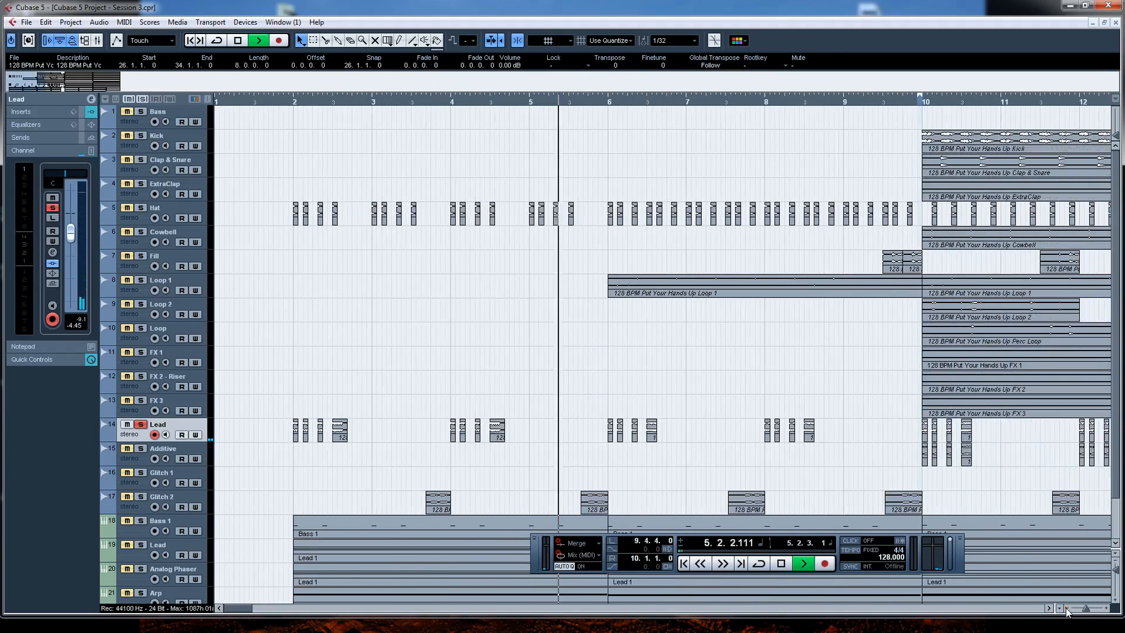
pyautogui.click(1067, 609)
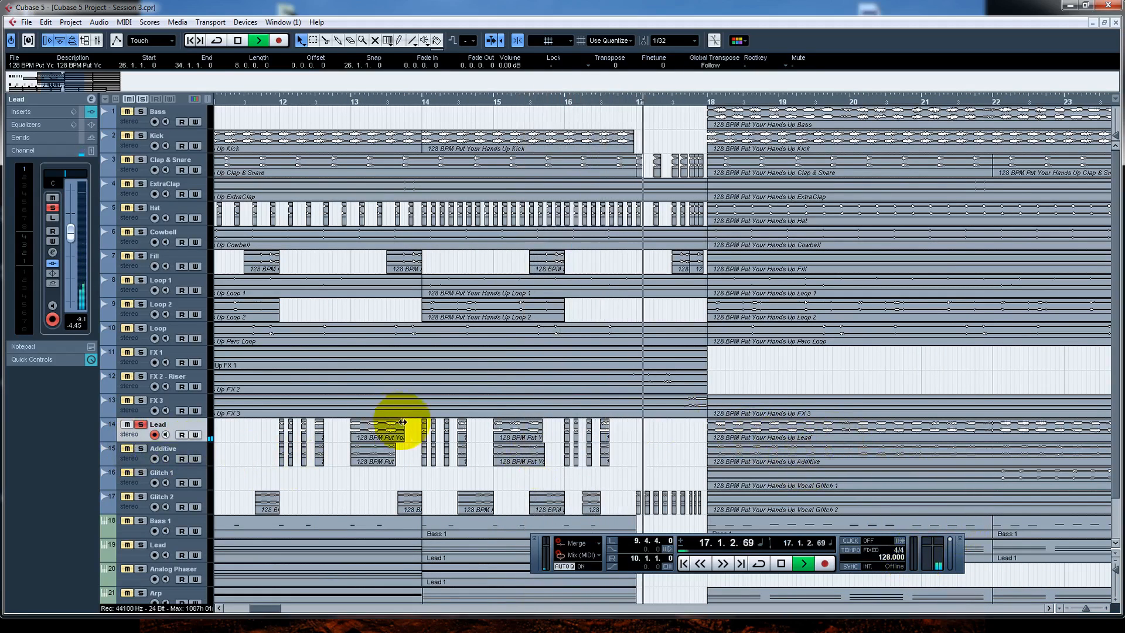
# Solo the Additive track, compare it alone and together with the Lead track during playback, and stop just before bar 17
pyautogui.press('Home')
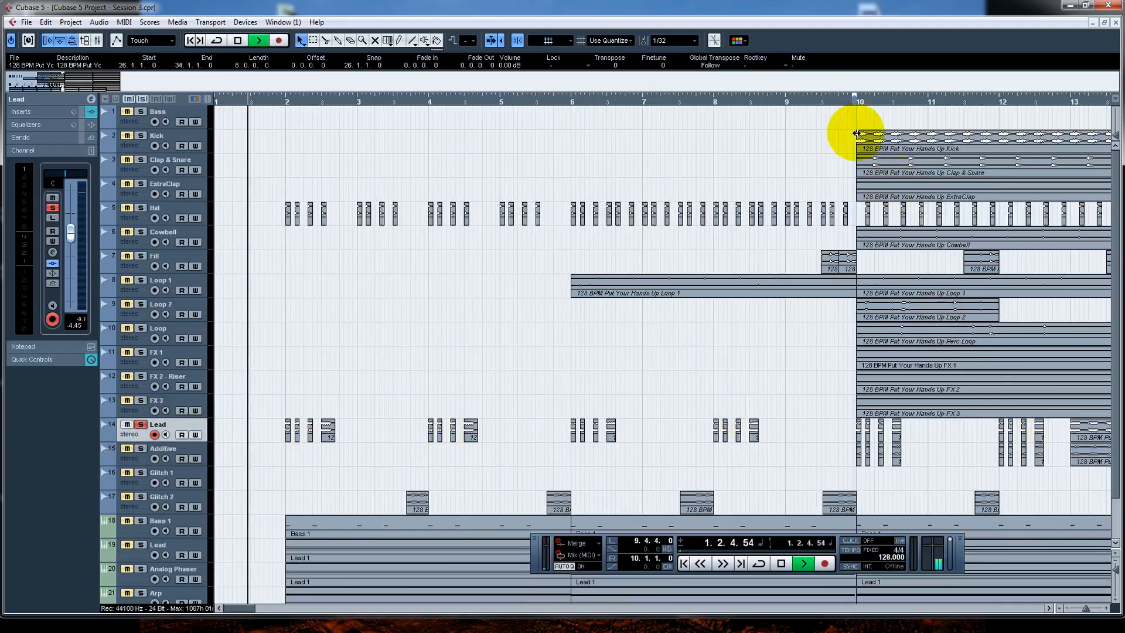
pyautogui.click(731, 108)
pyautogui.click(141, 448)
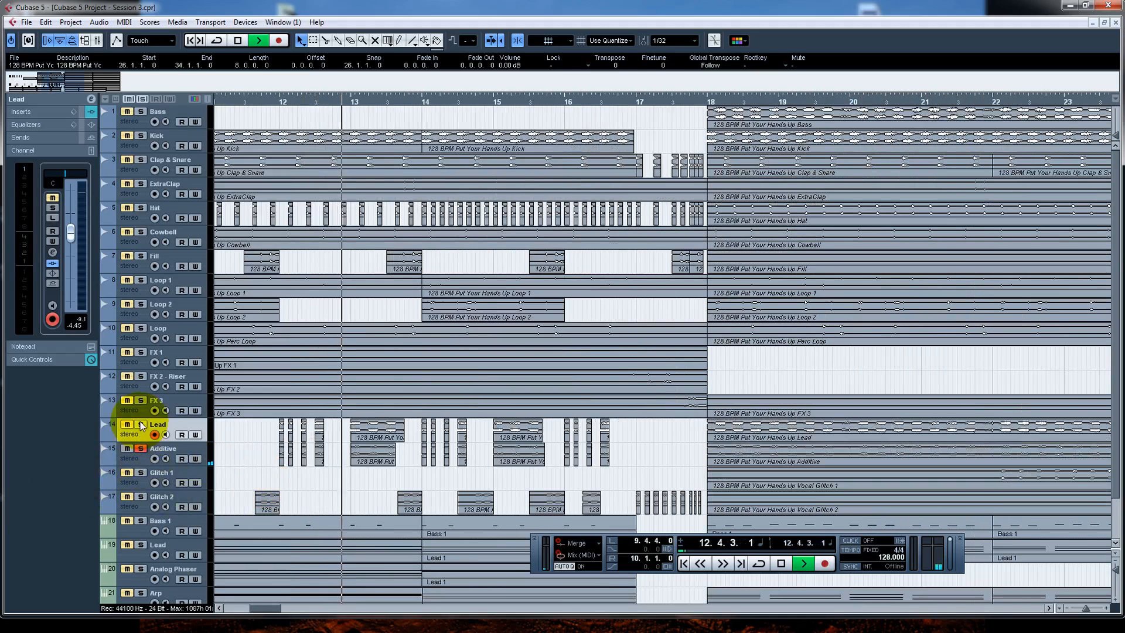
pyautogui.click(140, 424)
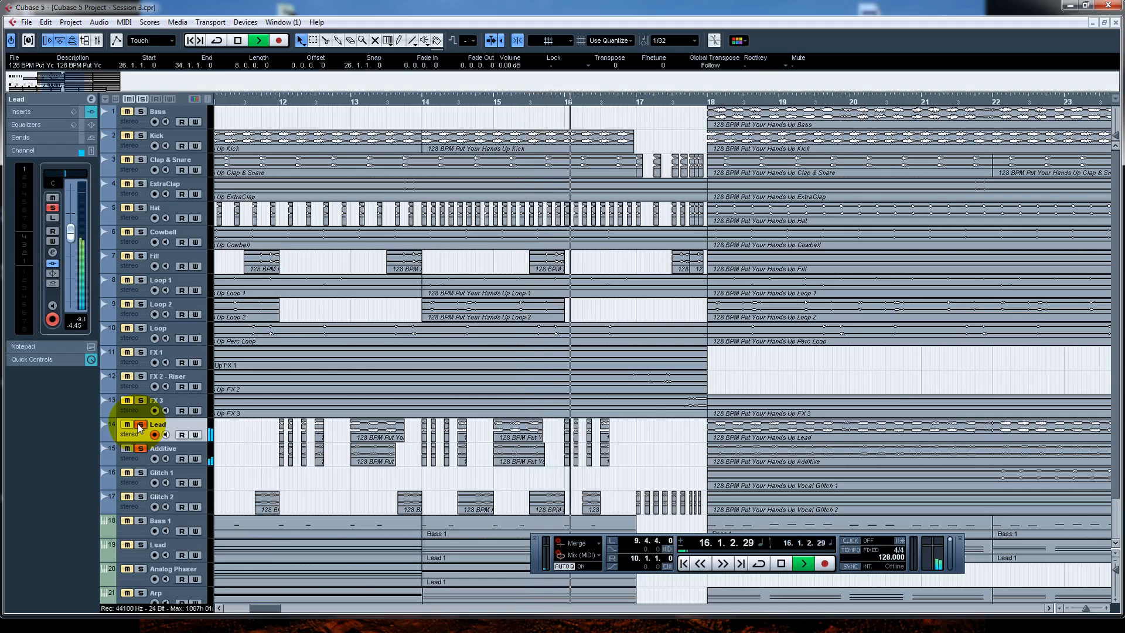
pyautogui.press('space')
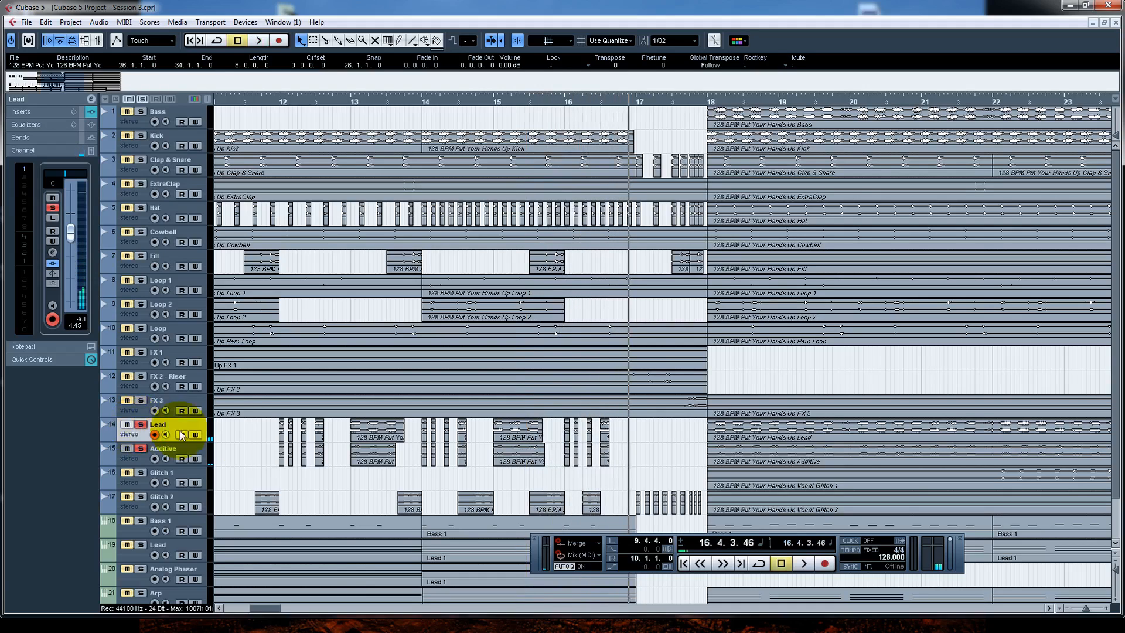
# Solo only the Glitch 2 track in place of Lead and Additive, and play it from just before bar 25 to about bar 26
pyautogui.click(141, 496)
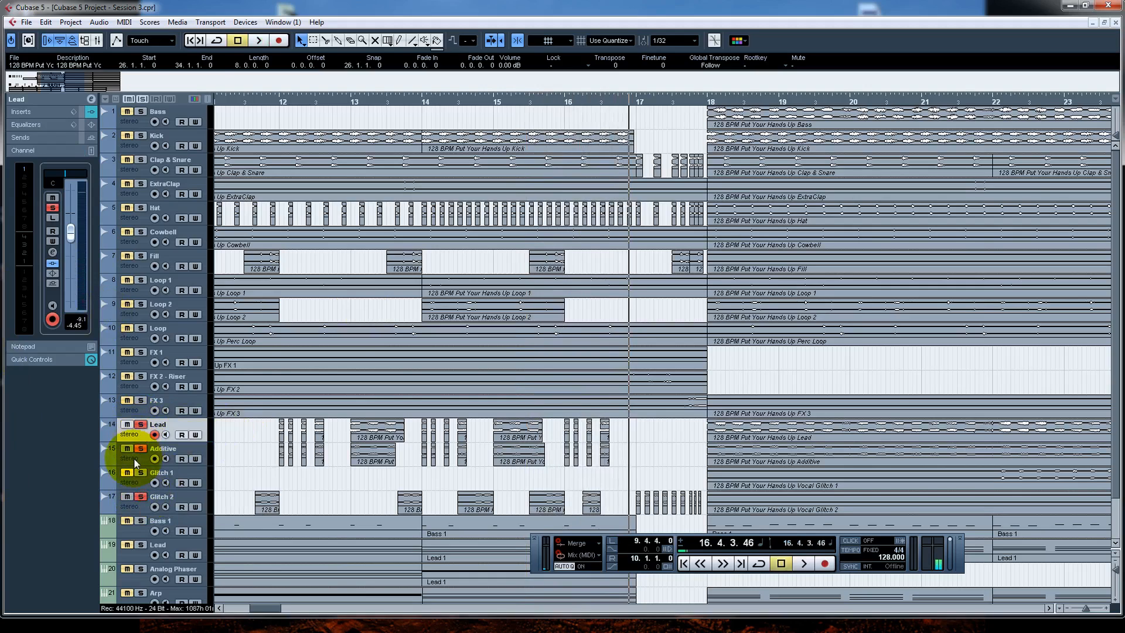
pyautogui.click(135, 460)
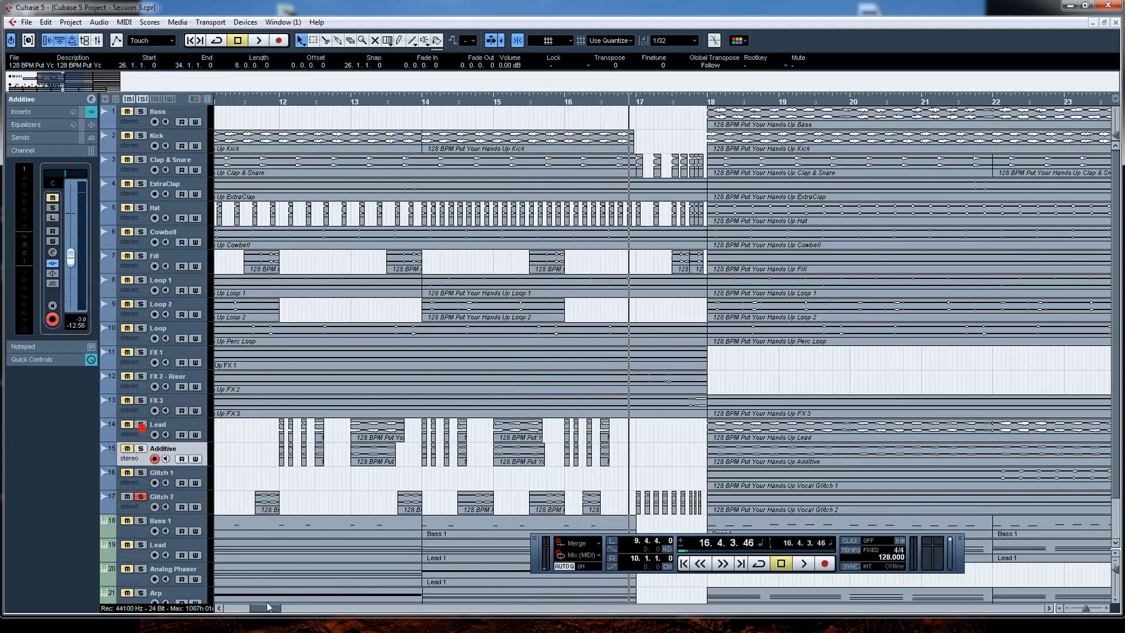
pyautogui.moveTo(271, 613); pyautogui.dragTo(290, 615)
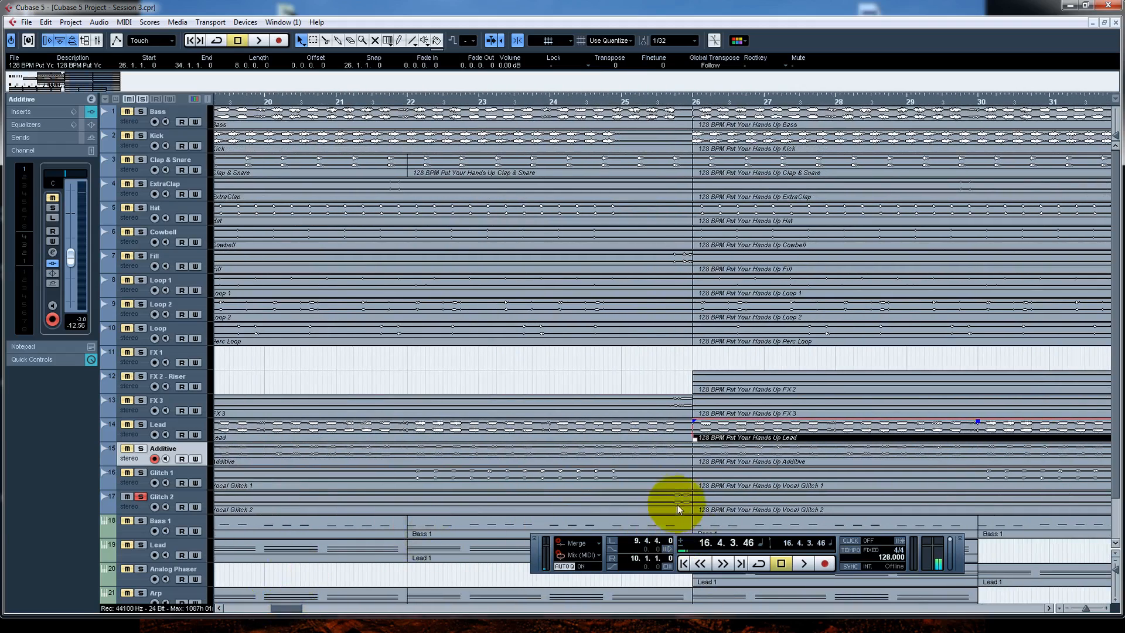
pyautogui.click(617, 102)
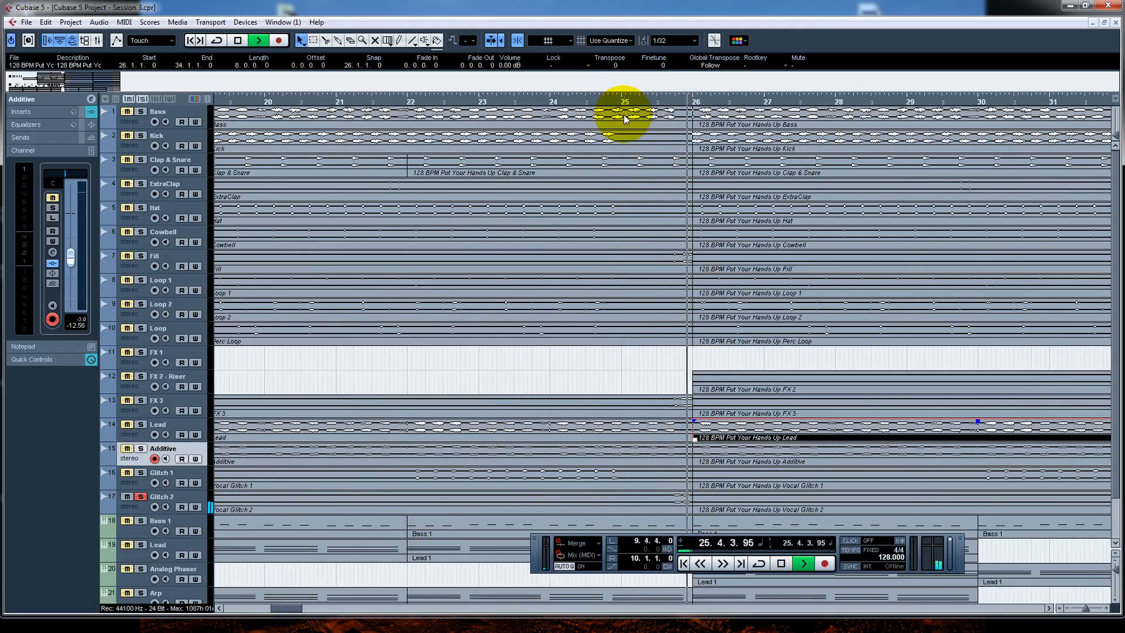
pyautogui.press('space')
# Play the soloed Glitch 2 track from the middle of bar 3, and again from about bar 13 to just past bar 18
pyautogui.moveTo(283, 604); pyautogui.dragTo(239, 608)
pyautogui.click(393, 102)
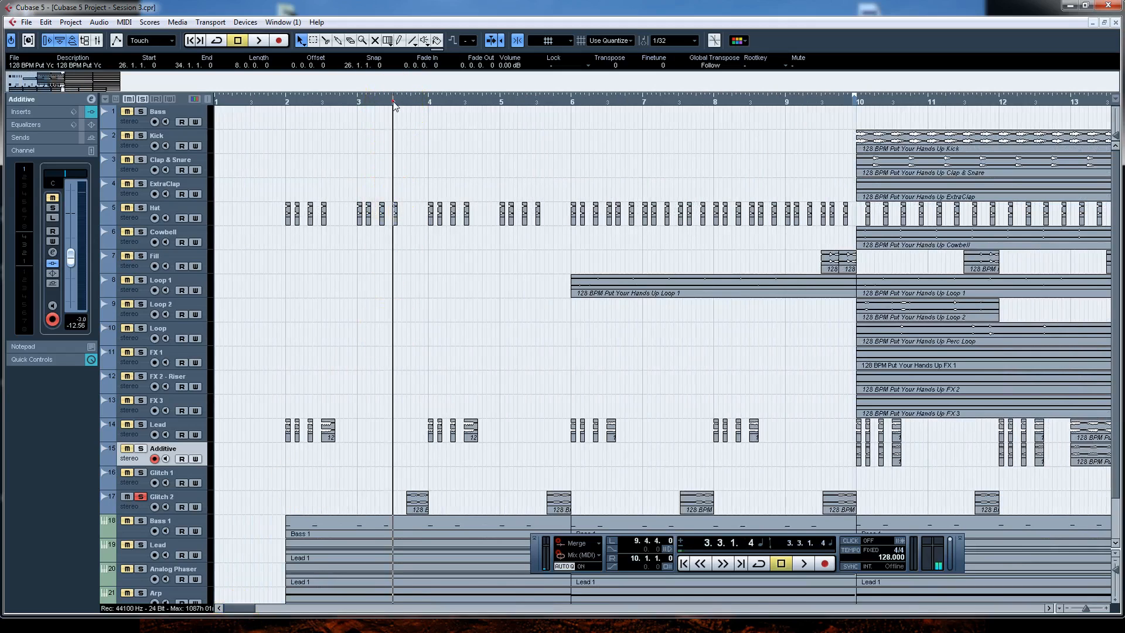
pyautogui.press('space')
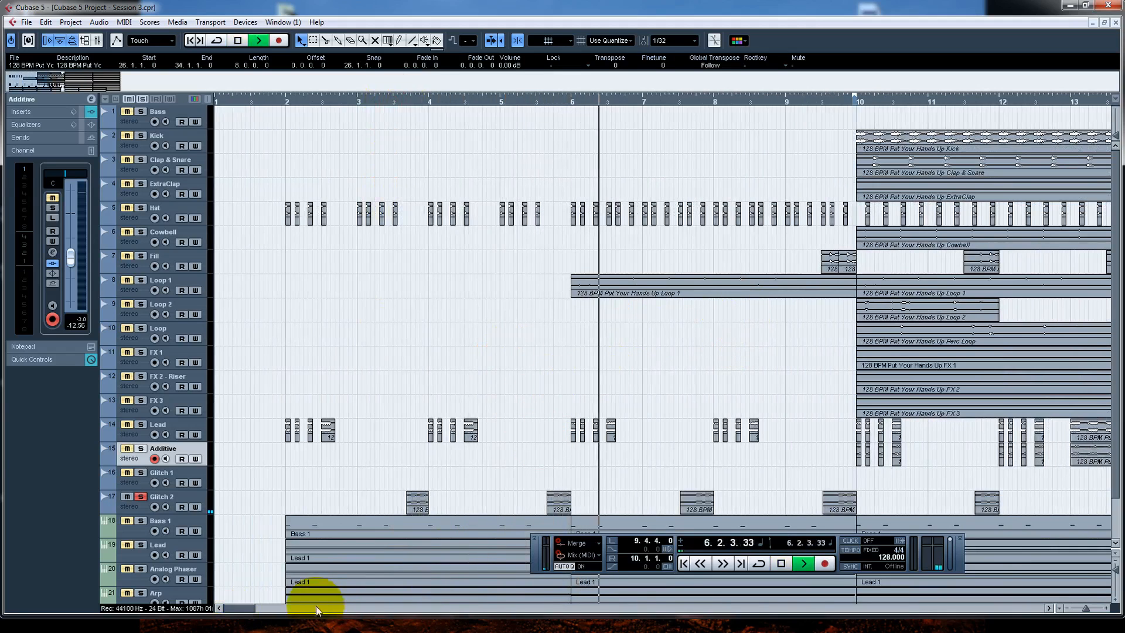
pyautogui.moveTo(253, 610); pyautogui.dragTo(271, 607)
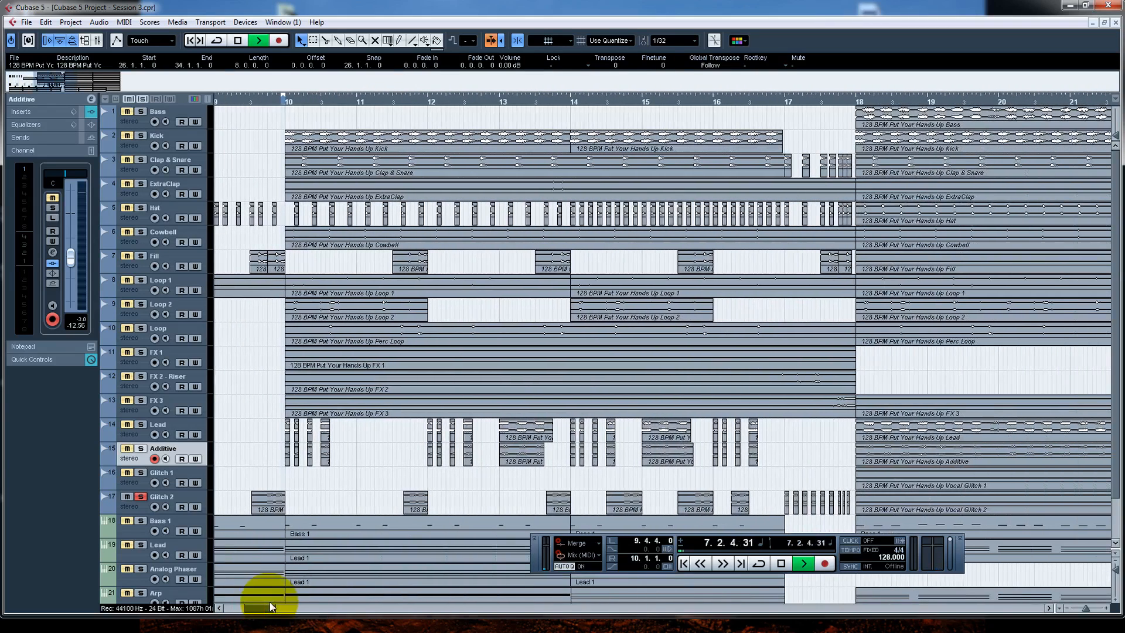
pyautogui.click(507, 102)
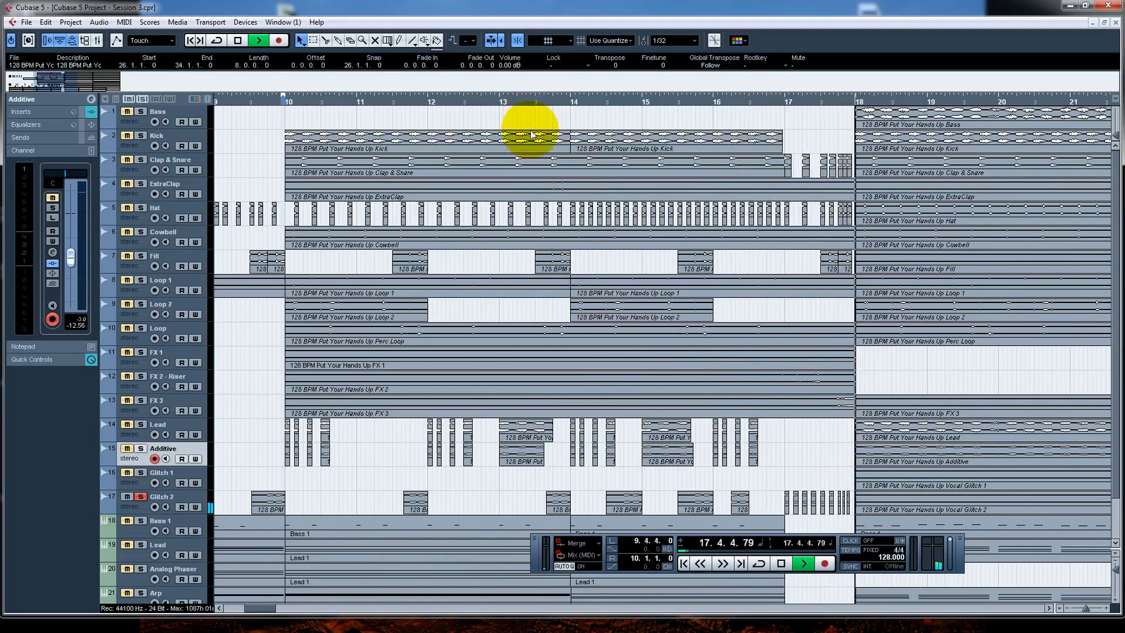
pyautogui.press('space')
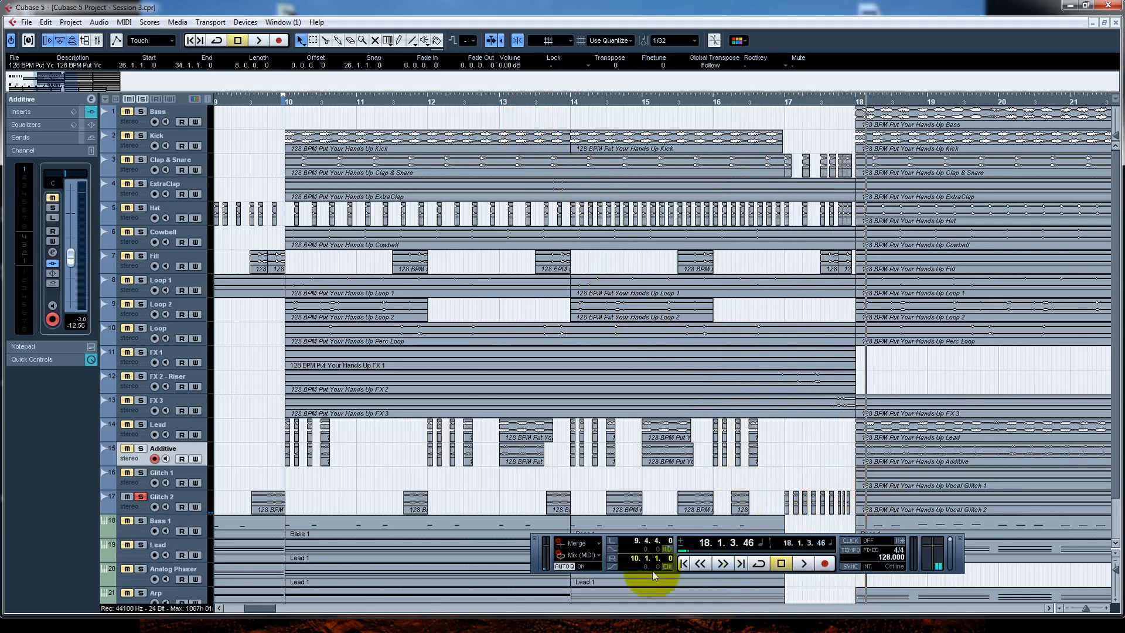
# Switch the solo from the Glitch 2 track to the Bass 1 track and play it from just before bar 2
pyautogui.moveTo(261, 612); pyautogui.dragTo(237, 617)
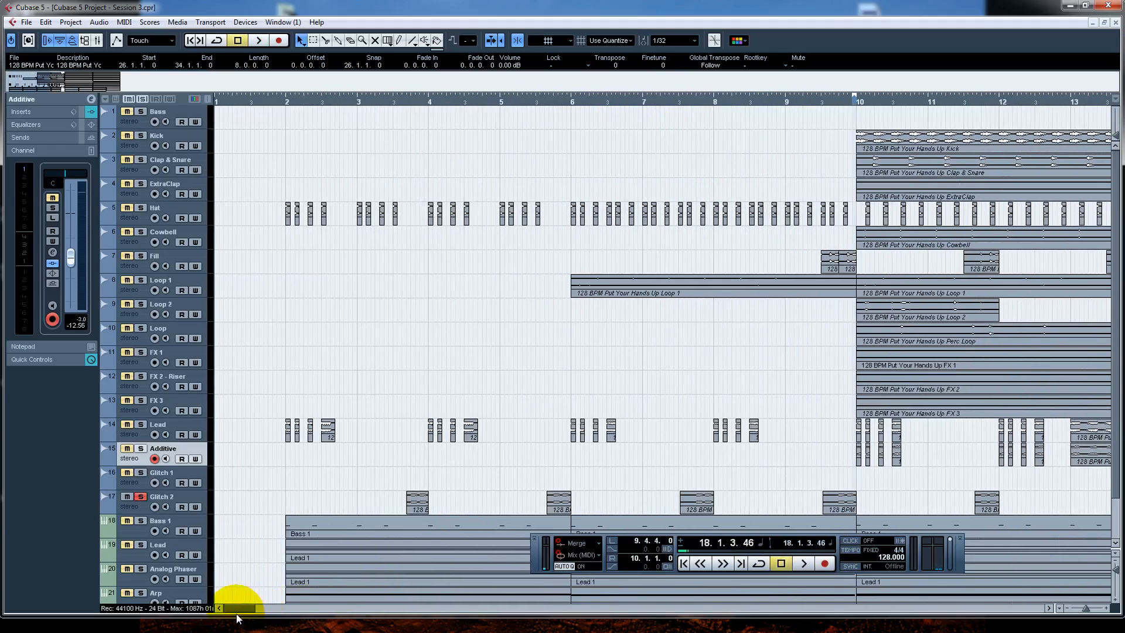
pyautogui.scroll(-2, 1110, 392)
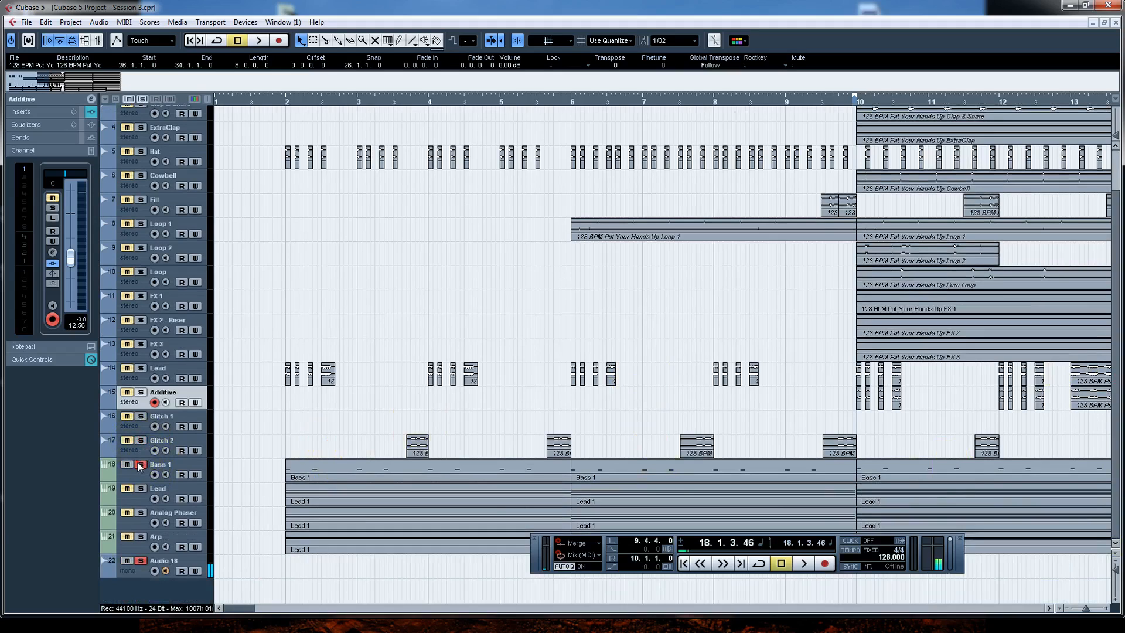
pyautogui.click(280, 103)
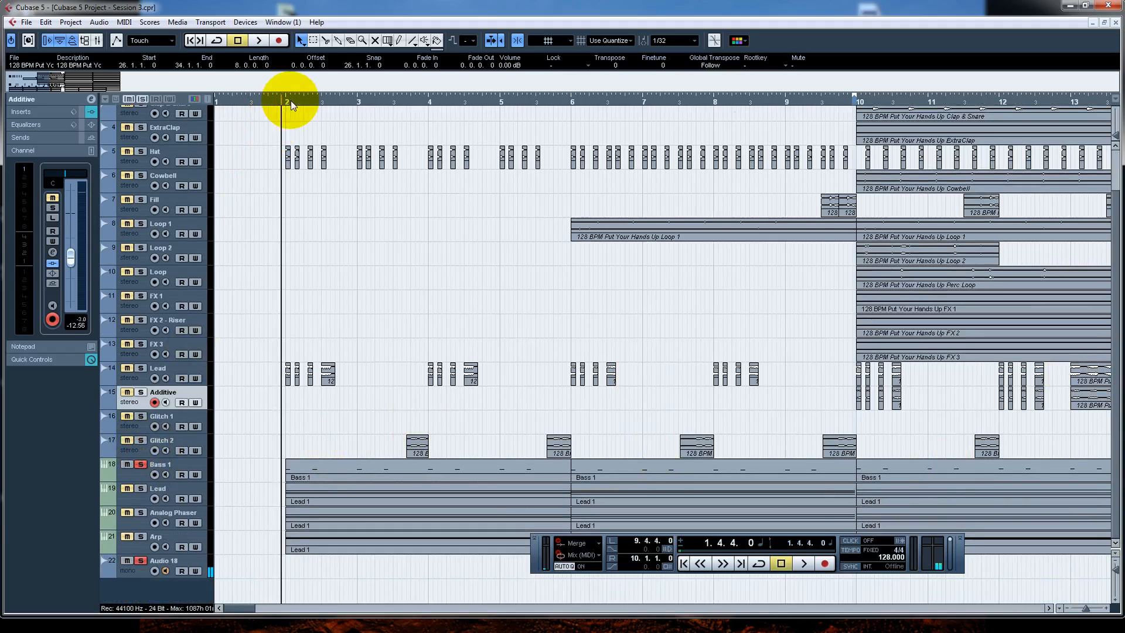
pyautogui.press('space')
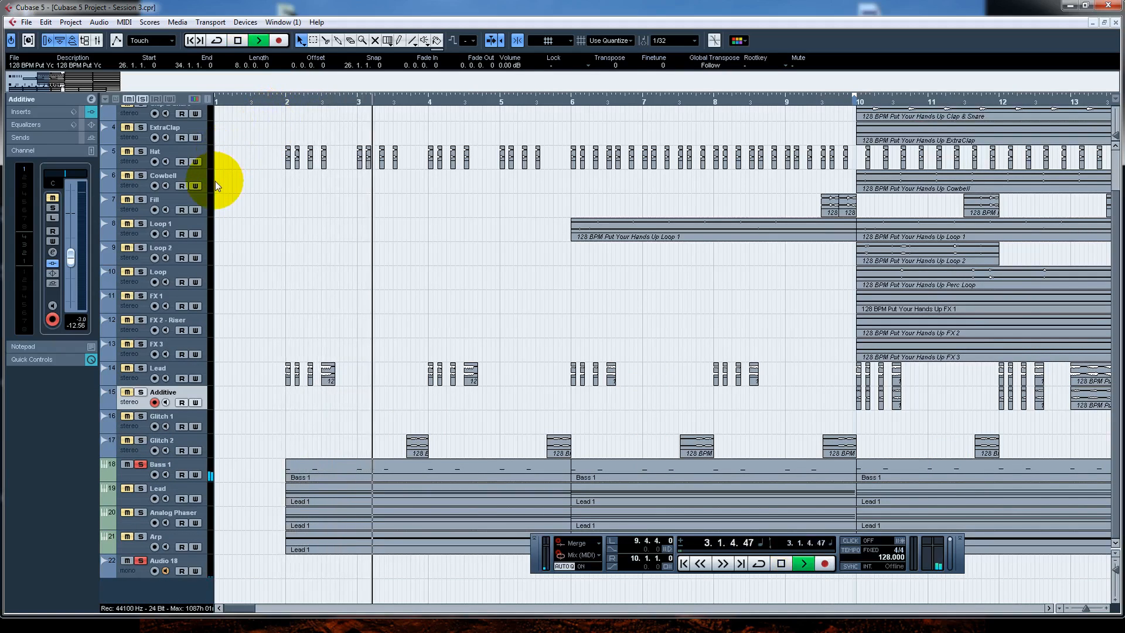
# Open the Nexus instrument of the Bass 1 track and select the House Ensemble 2 preset
pyautogui.click(181, 460)
pyautogui.click(88, 211)
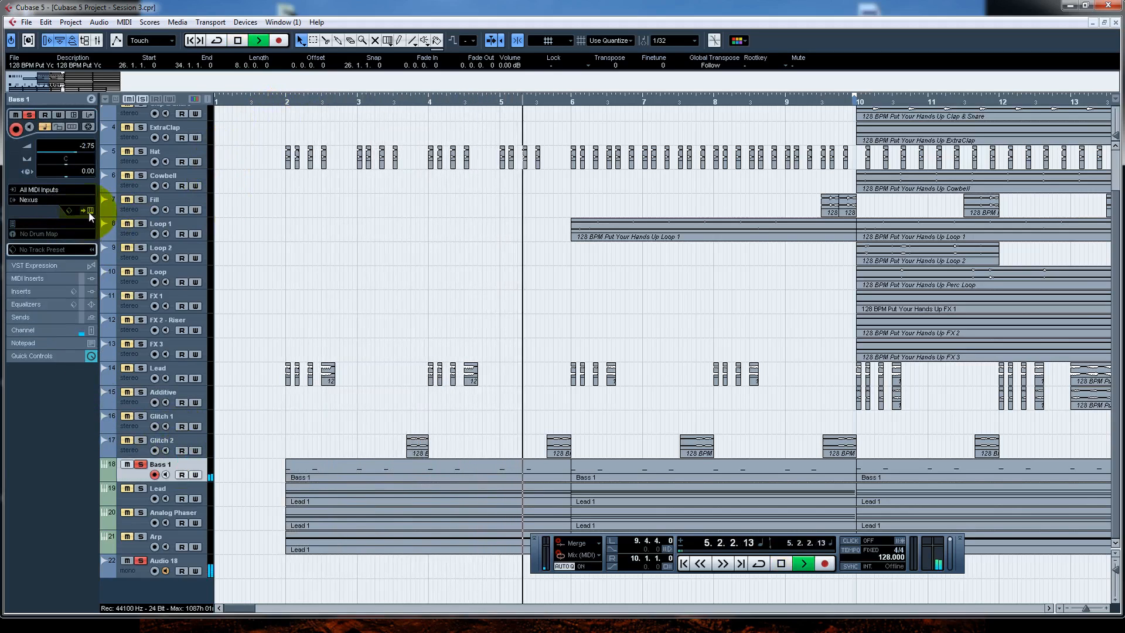
pyautogui.click(520, 241)
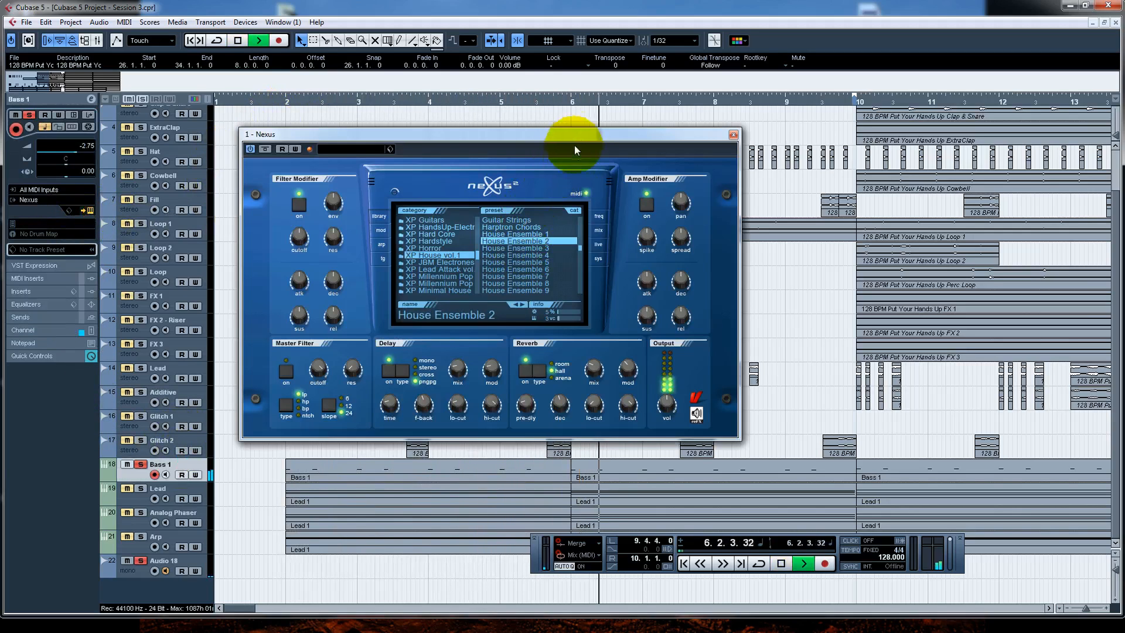
# Close the Nexus instrument and keep playing the soloed Bass 1 track up to bar 14
pyautogui.moveTo(574, 132); pyautogui.dragTo(481, 89)
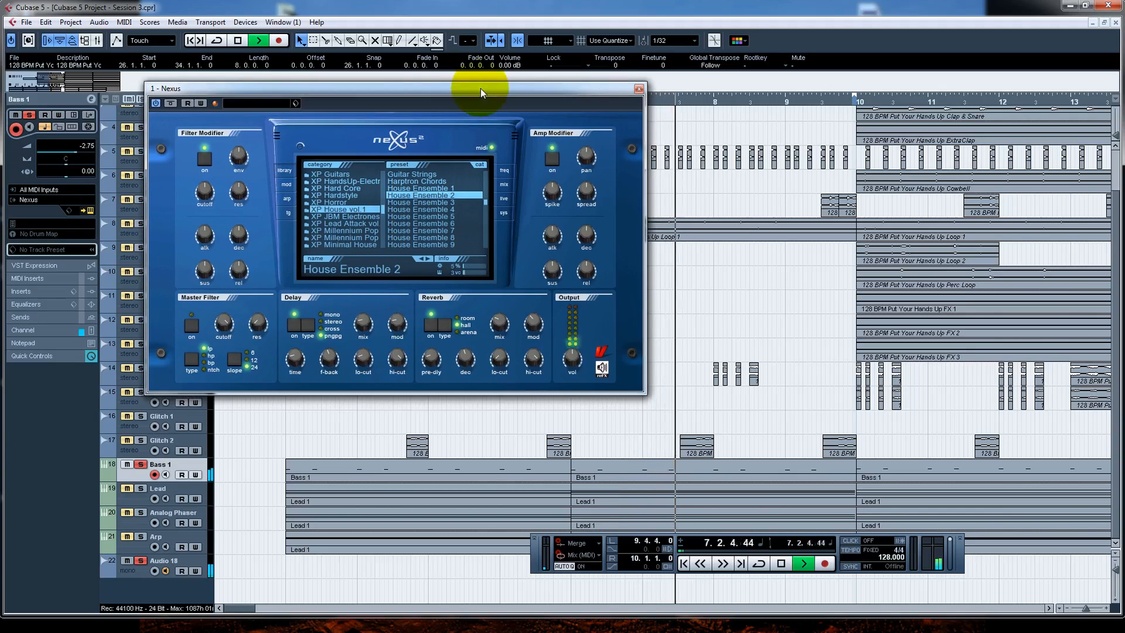
pyautogui.moveTo(555, 93); pyautogui.dragTo(512, 99)
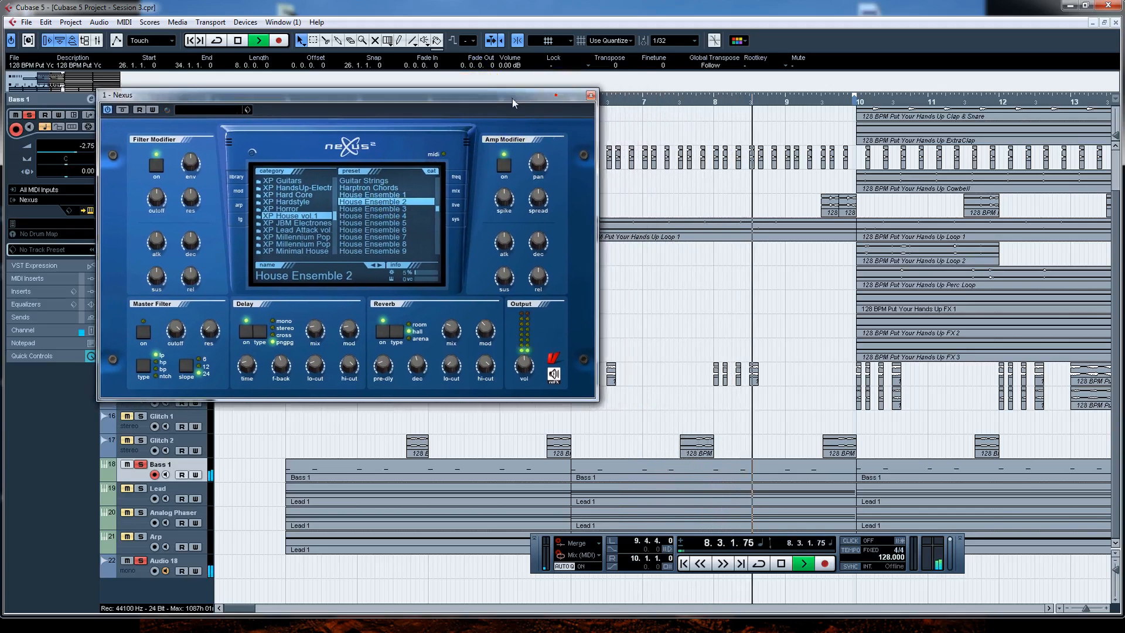
pyautogui.click(586, 97)
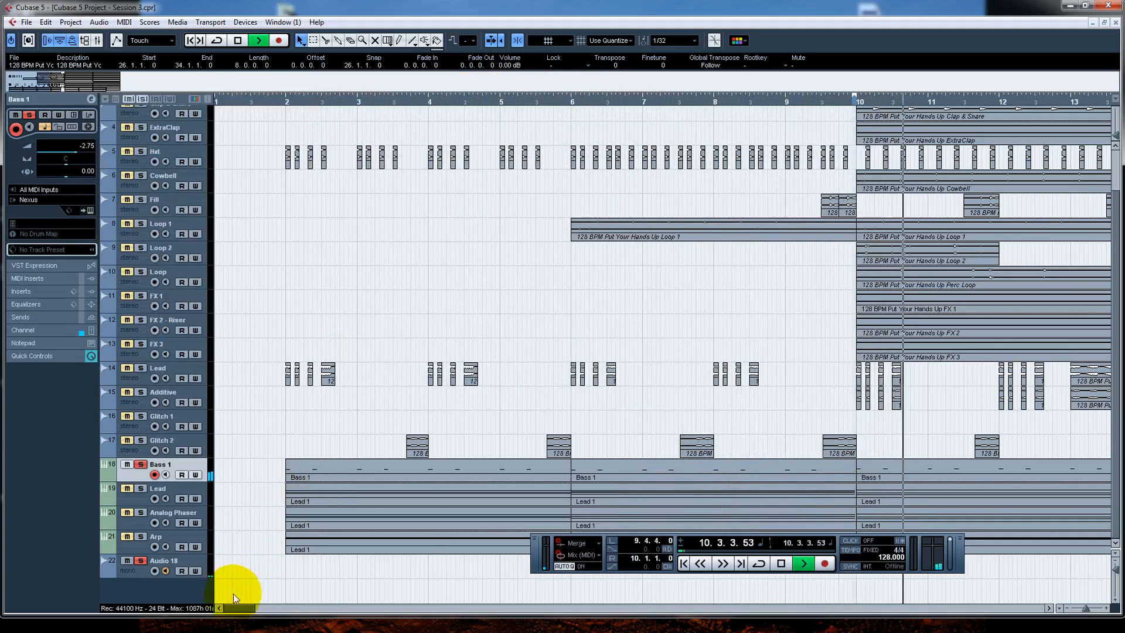
pyautogui.moveTo(231, 606); pyautogui.dragTo(263, 605)
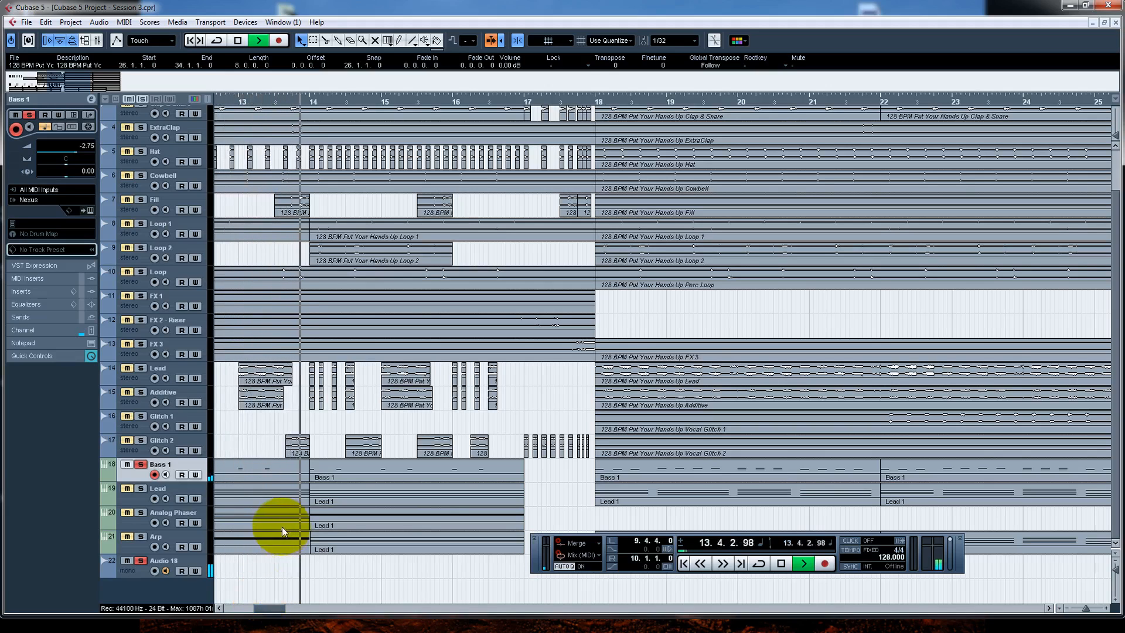
pyautogui.press('space')
# Switch the solo from Bass 1 to the Lead instrument track and view its Nexus preset while playing from about bar 2
pyautogui.moveTo(256, 610); pyautogui.dragTo(191, 605)
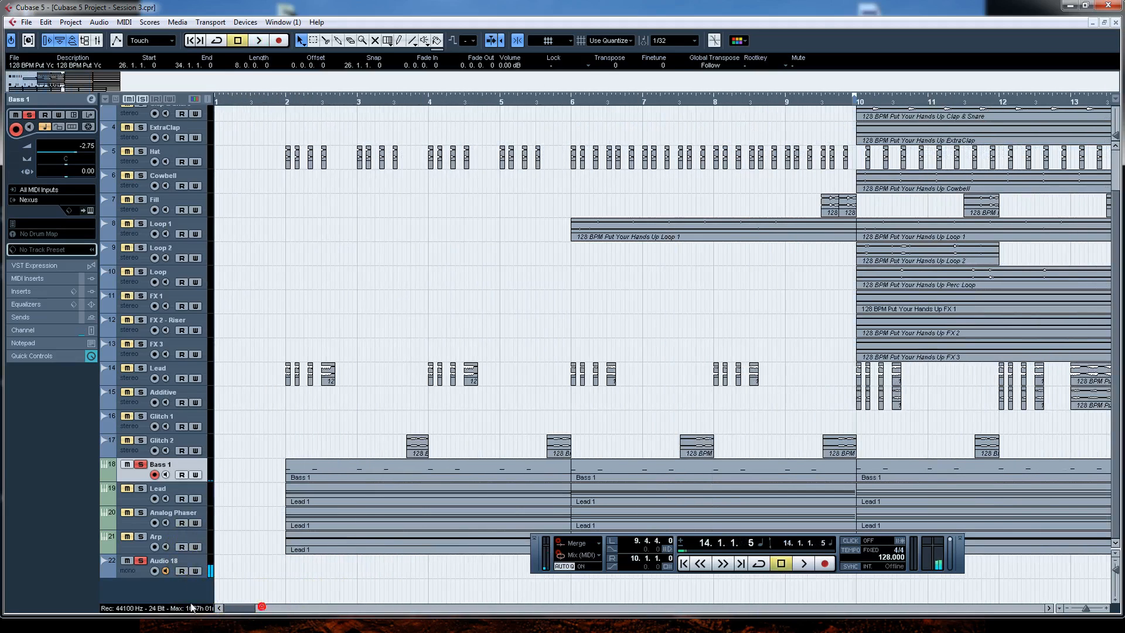
pyautogui.click(141, 502)
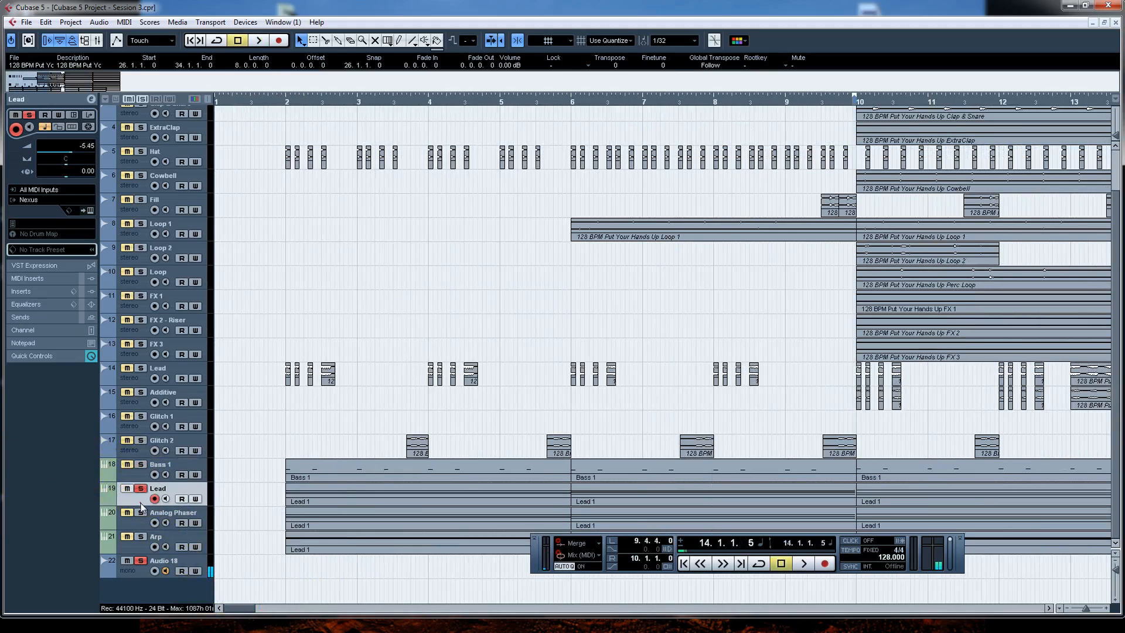
pyautogui.click(89, 211)
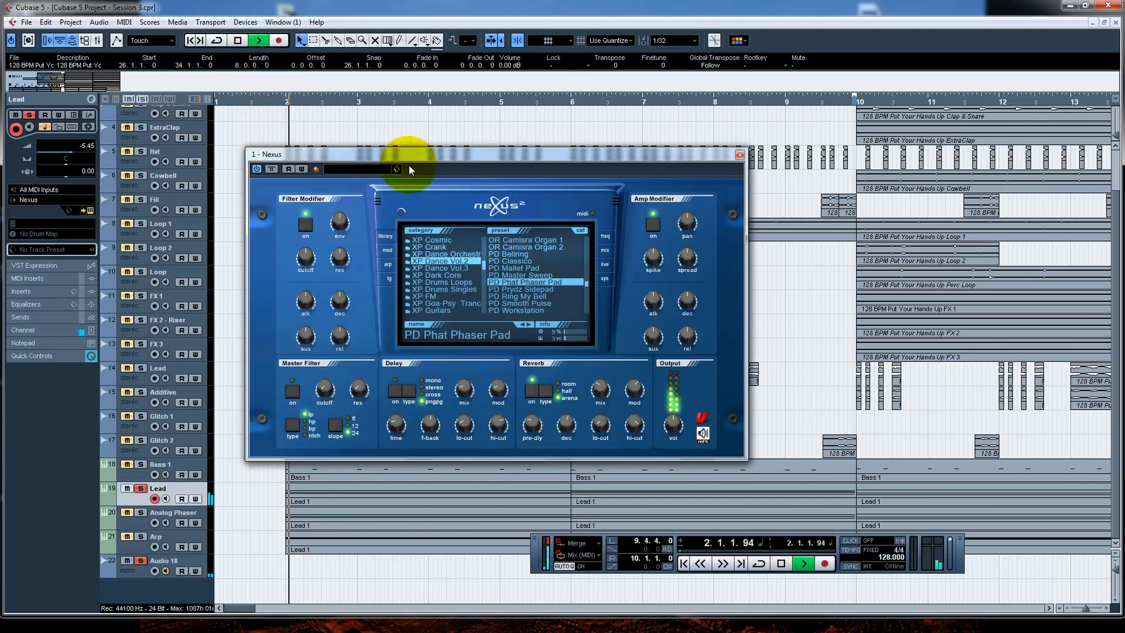
pyautogui.moveTo(425, 158); pyautogui.dragTo(460, 109)
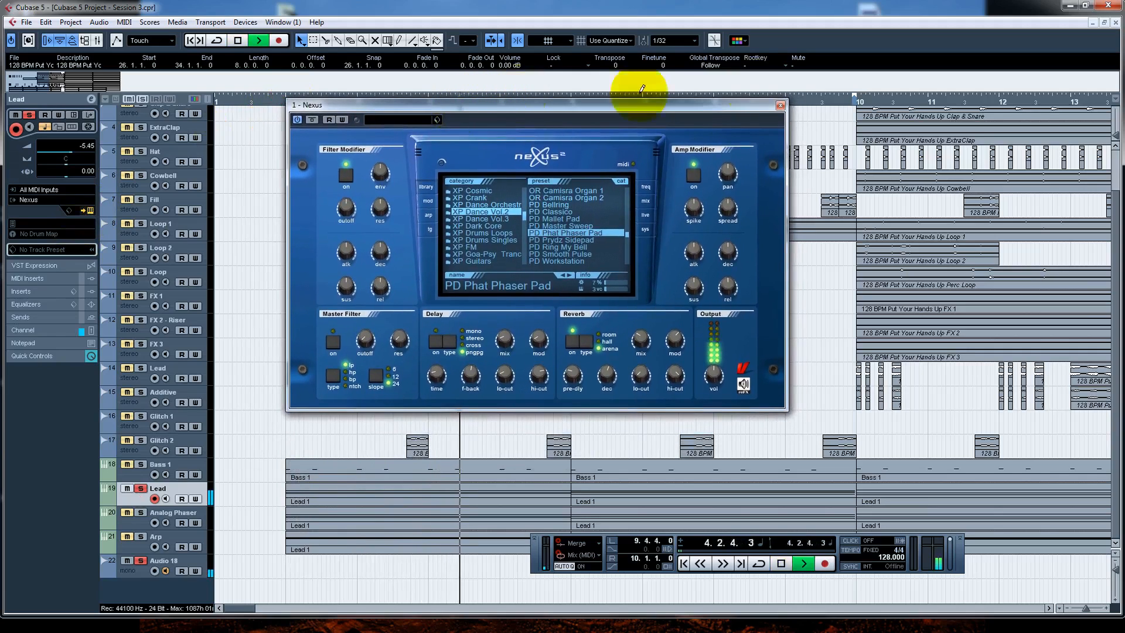
pyautogui.click(781, 105)
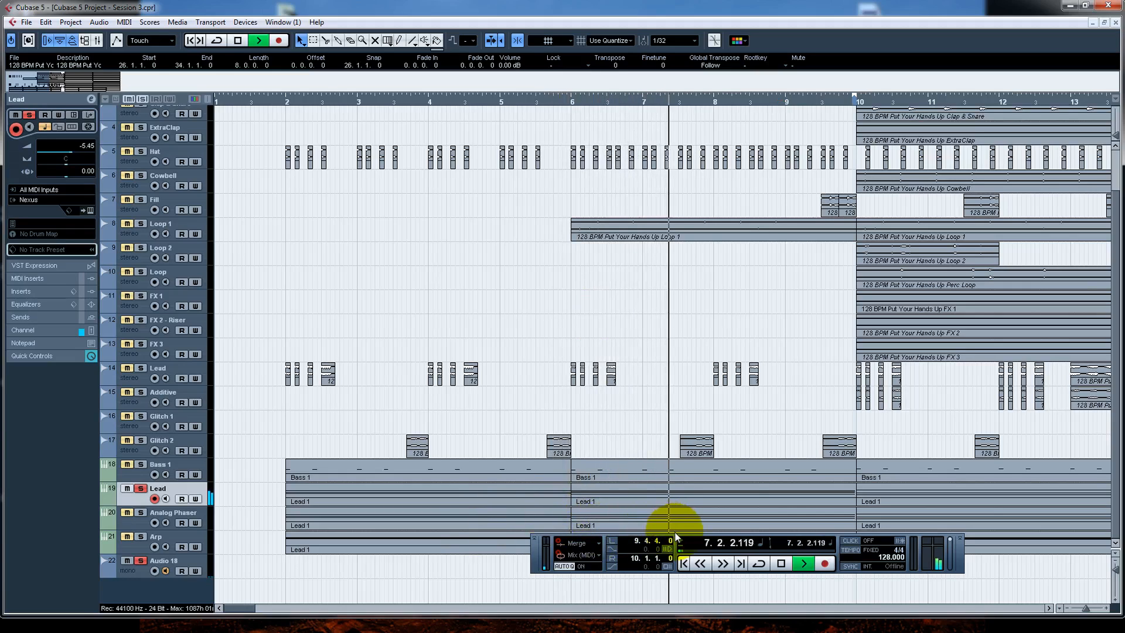
# Move the floating transport down clear of the tracks and play the soloed Lead track on to about bar 22
pyautogui.moveTo(674, 536); pyautogui.dragTo(628, 604)
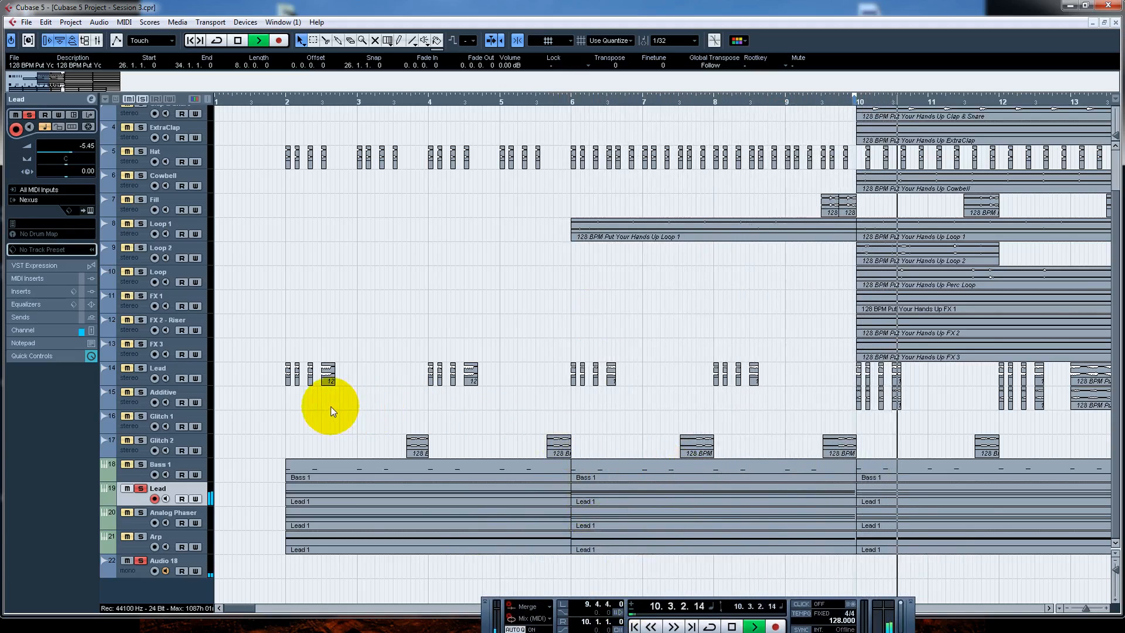
pyautogui.moveTo(234, 607)
pyautogui.mouseDown()
pyautogui.moveTo(255, 606)
pyautogui.moveTo(230, 606)
pyautogui.mouseUp()
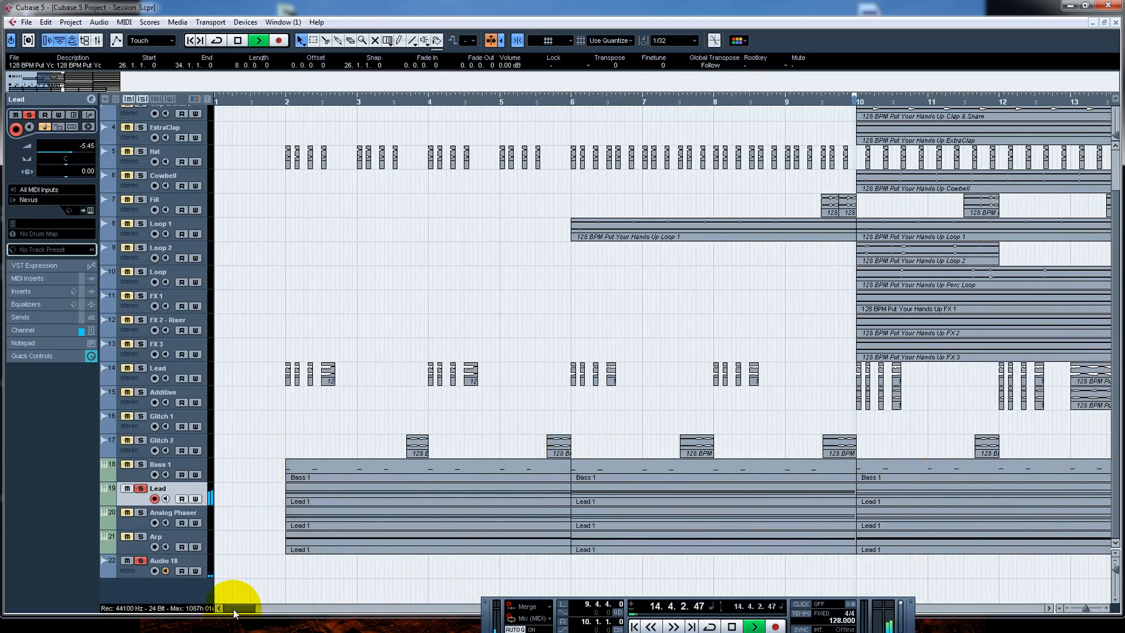
pyautogui.moveTo(233, 610); pyautogui.dragTo(267, 603)
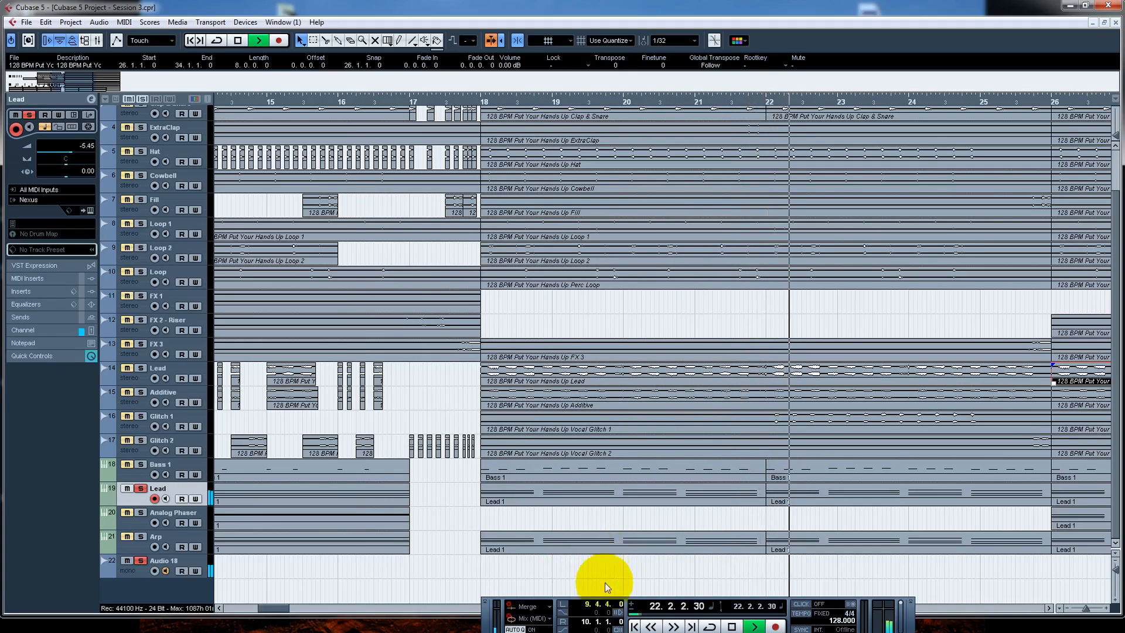
pyautogui.press('space')
# Solo the Analog Phaser track in place of Lead and play it from just before bar 2 to the middle of bar 11
pyautogui.moveTo(256, 613); pyautogui.dragTo(226, 613)
pyautogui.click(140, 490)
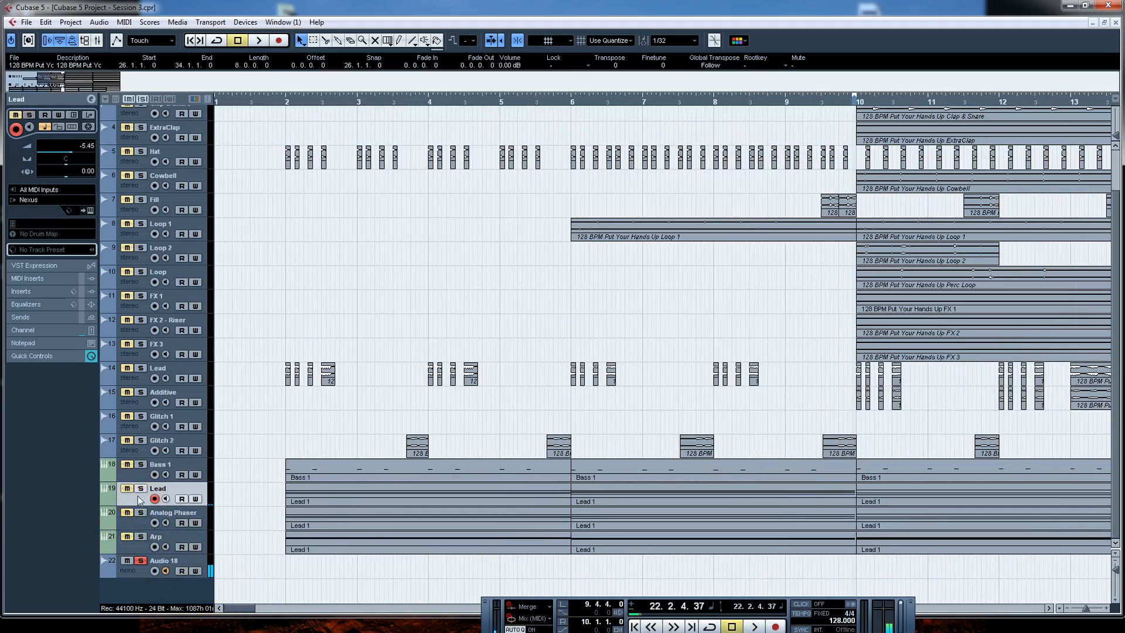
pyautogui.click(143, 524)
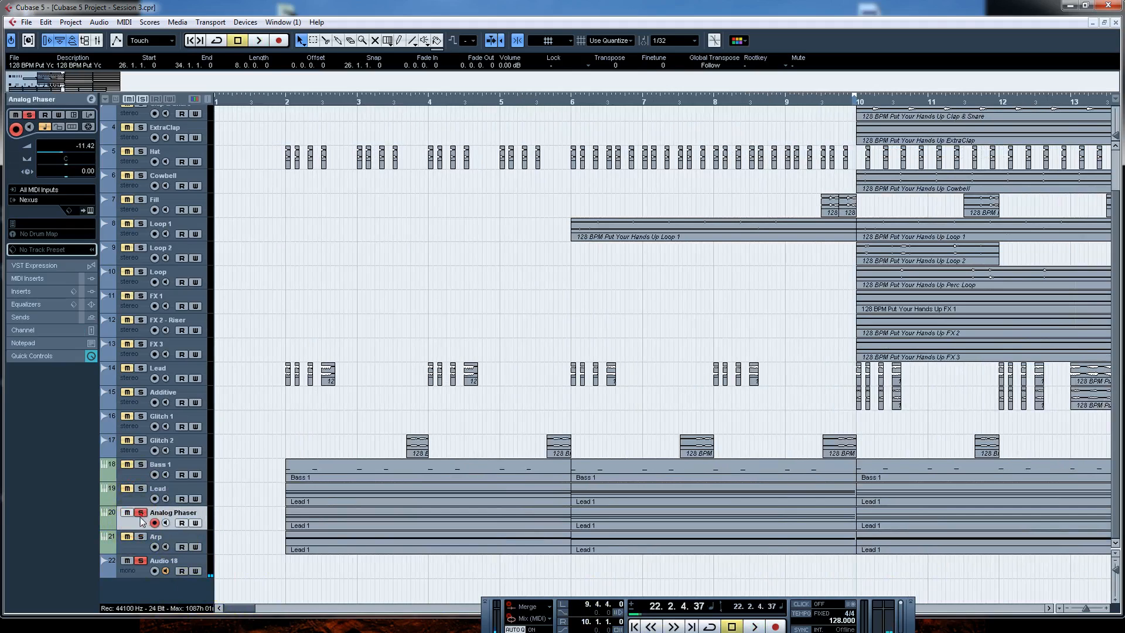
pyautogui.click(284, 101)
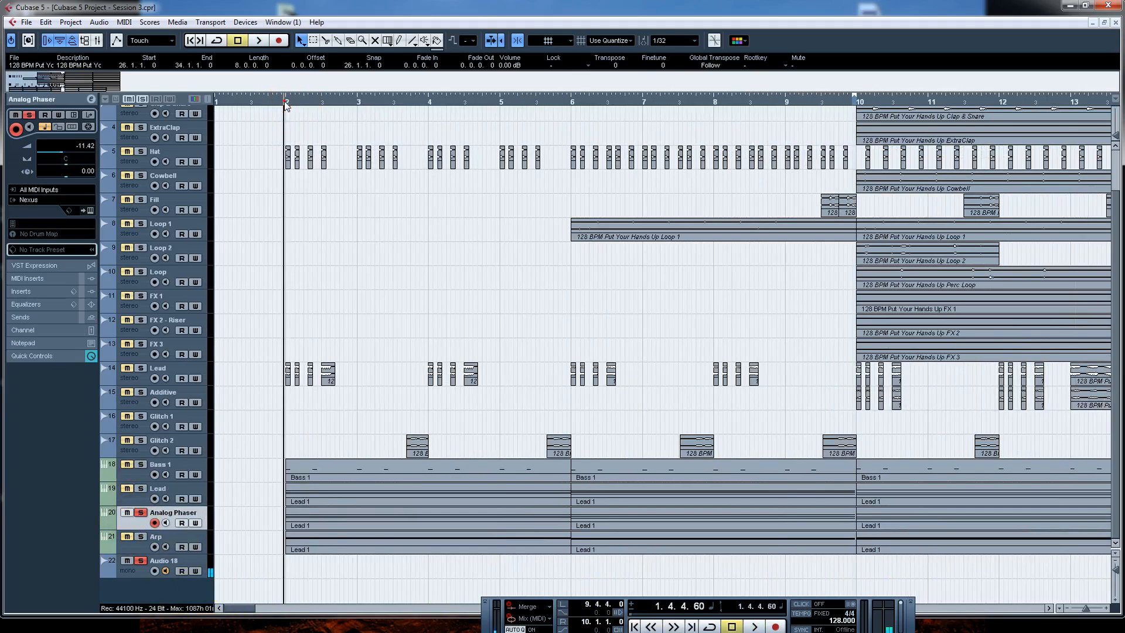
pyautogui.press('space')
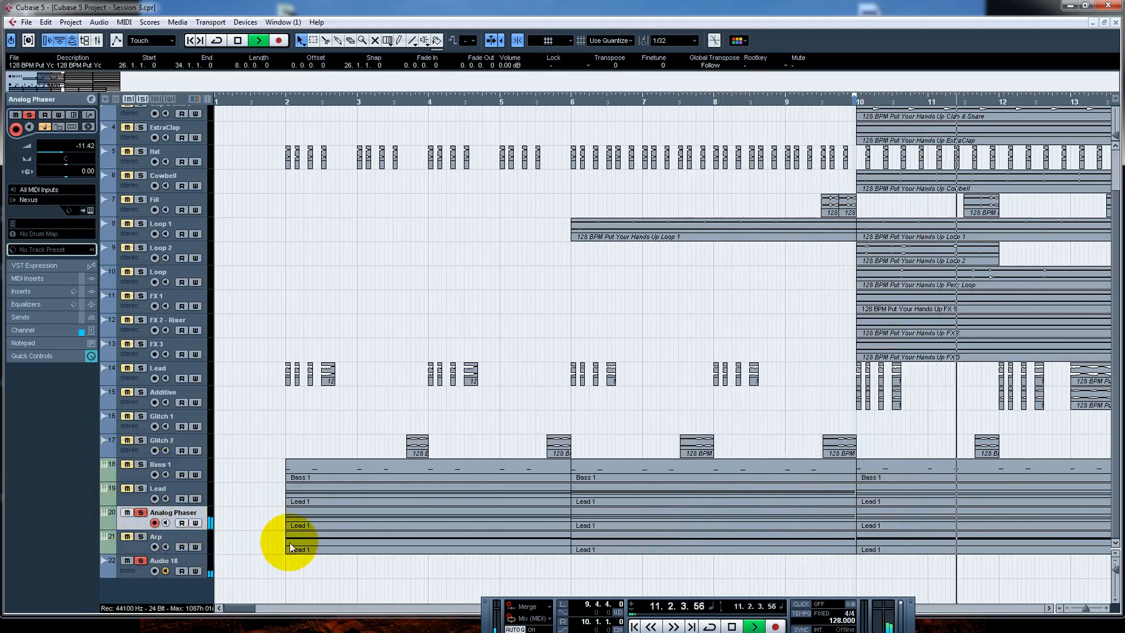
pyautogui.press('space')
# Switch the solo from Analog Phaser to the Arp track and play it from bar 2 to about bar 10
pyautogui.click(180, 540)
pyautogui.click(169, 535)
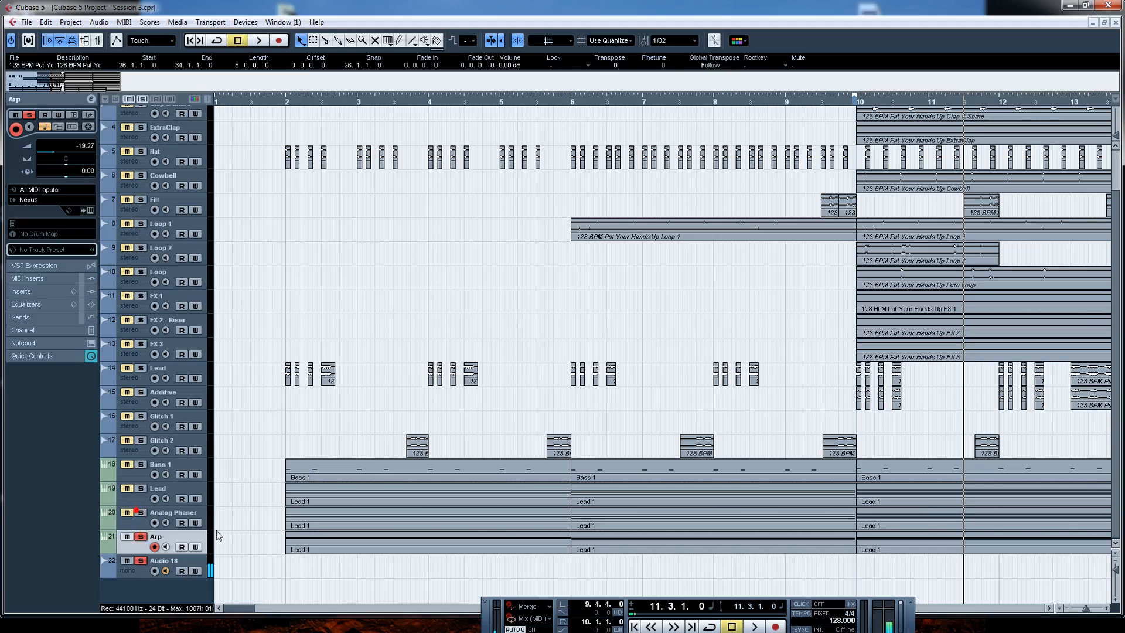
pyautogui.click(286, 99)
pyautogui.press('space')
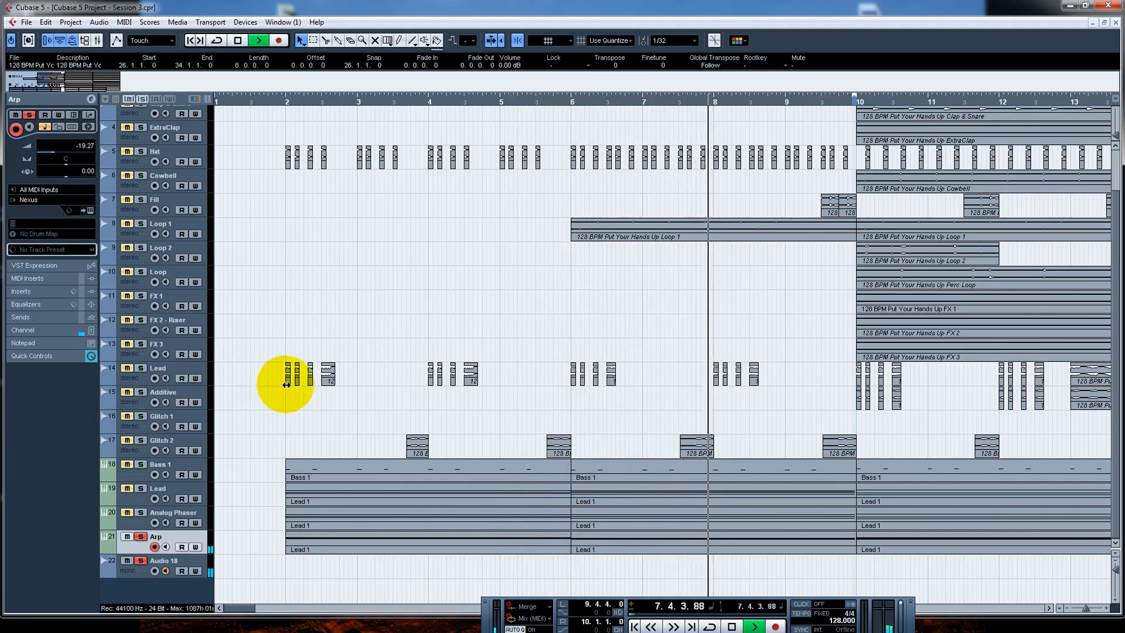
pyautogui.click(330, 375)
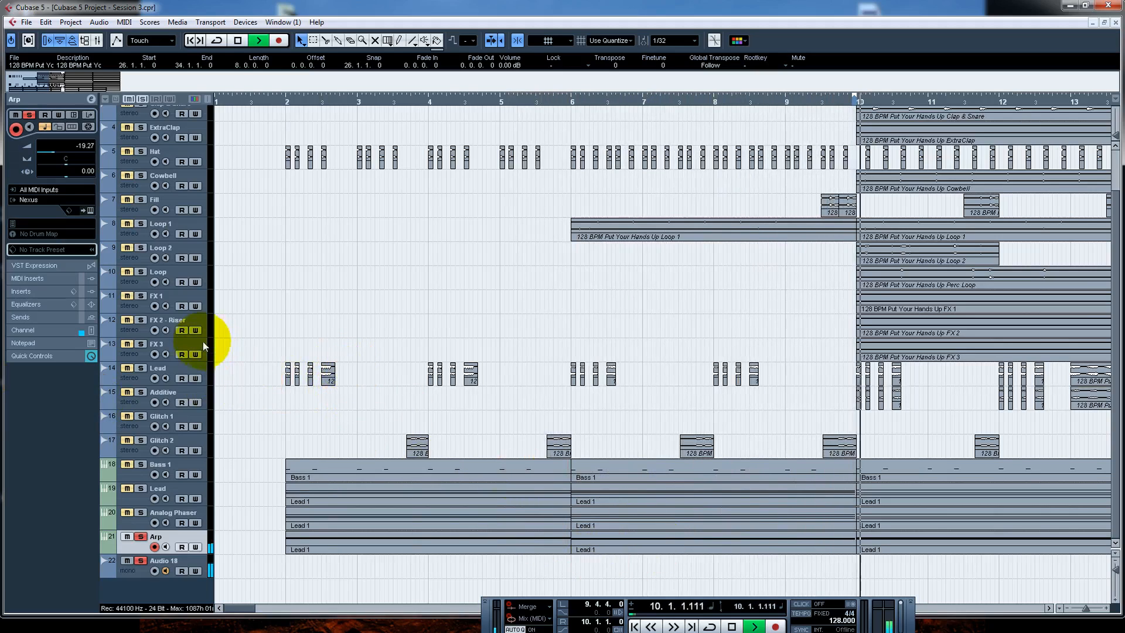
# Add the Lead and Analog Phaser instrument tracks to the Arp solo and play all three from the left locator to bar 18
pyautogui.click(141, 489)
pyautogui.click(140, 512)
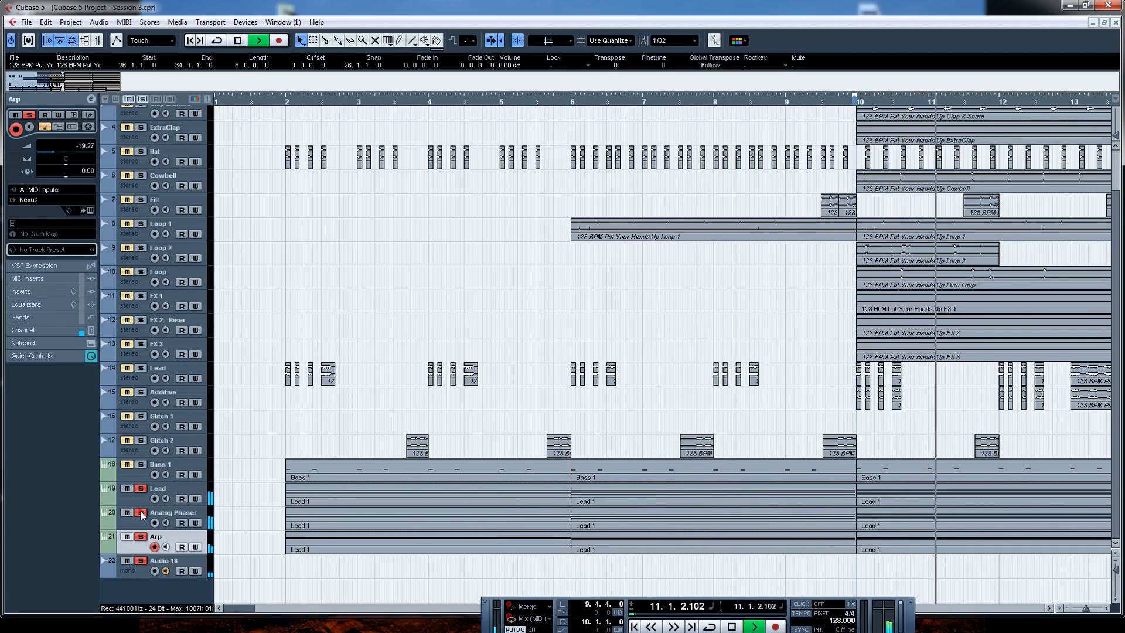
pyautogui.press('KP_1')
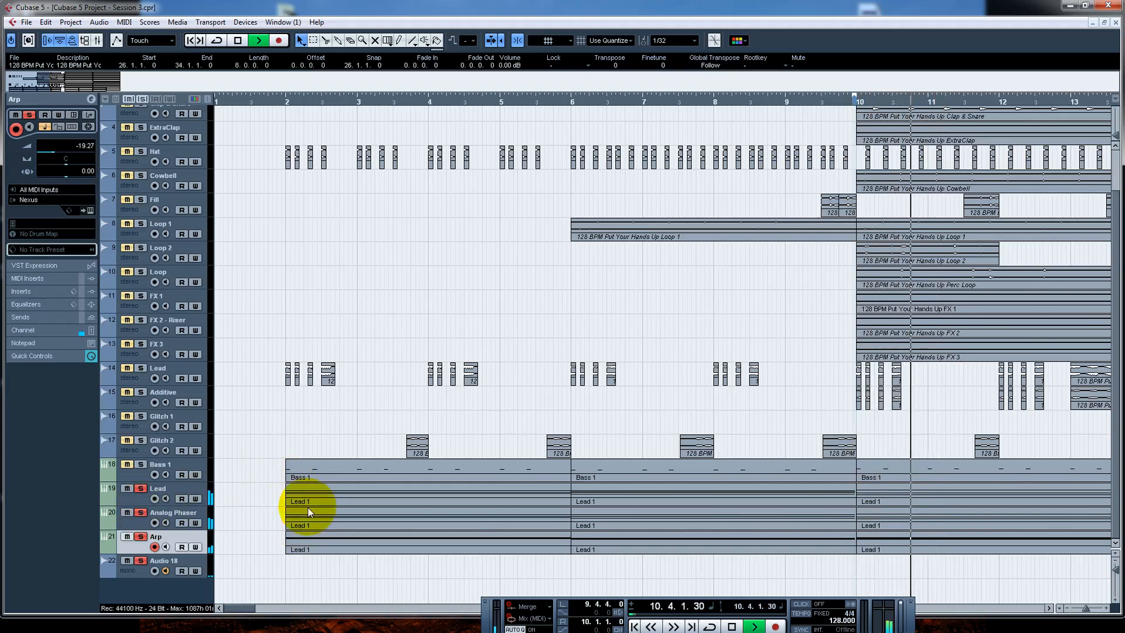
pyautogui.moveTo(245, 611); pyautogui.dragTo(259, 610)
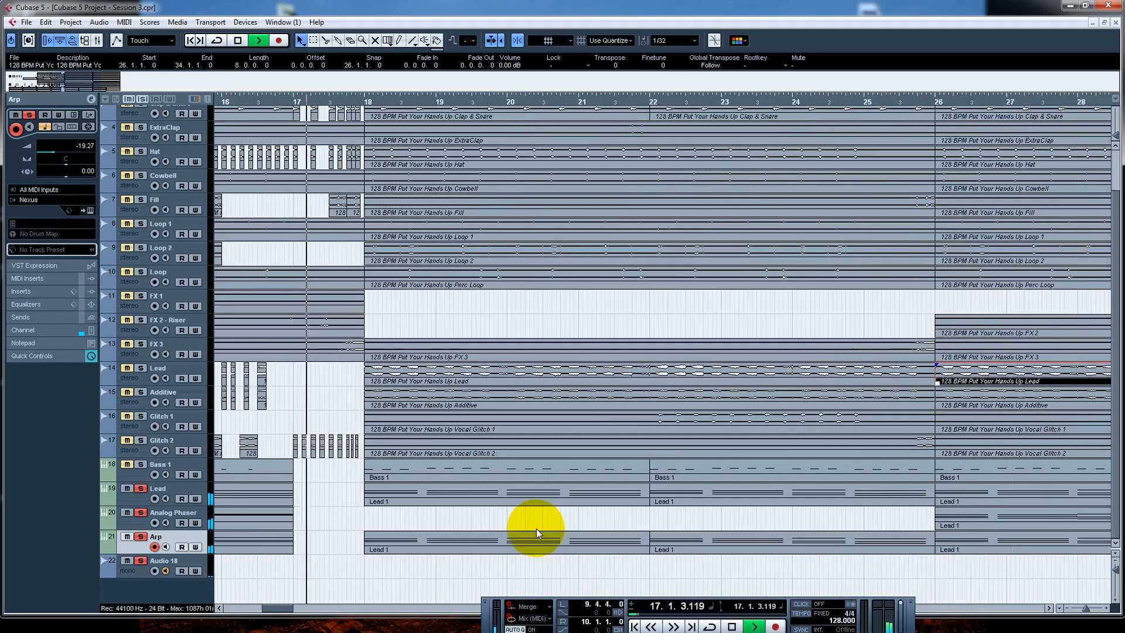
pyautogui.press('space')
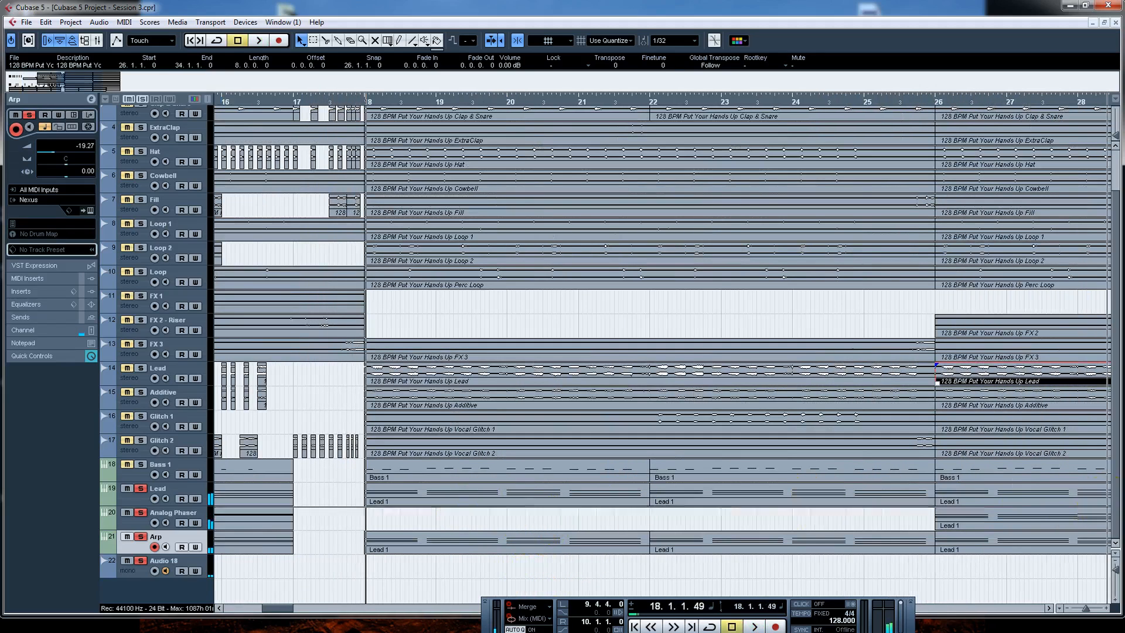
# Examine how all tracks are arranged in the build-up before bar 18 and in the section after it
pyautogui.scroll(3, 1112, 404)
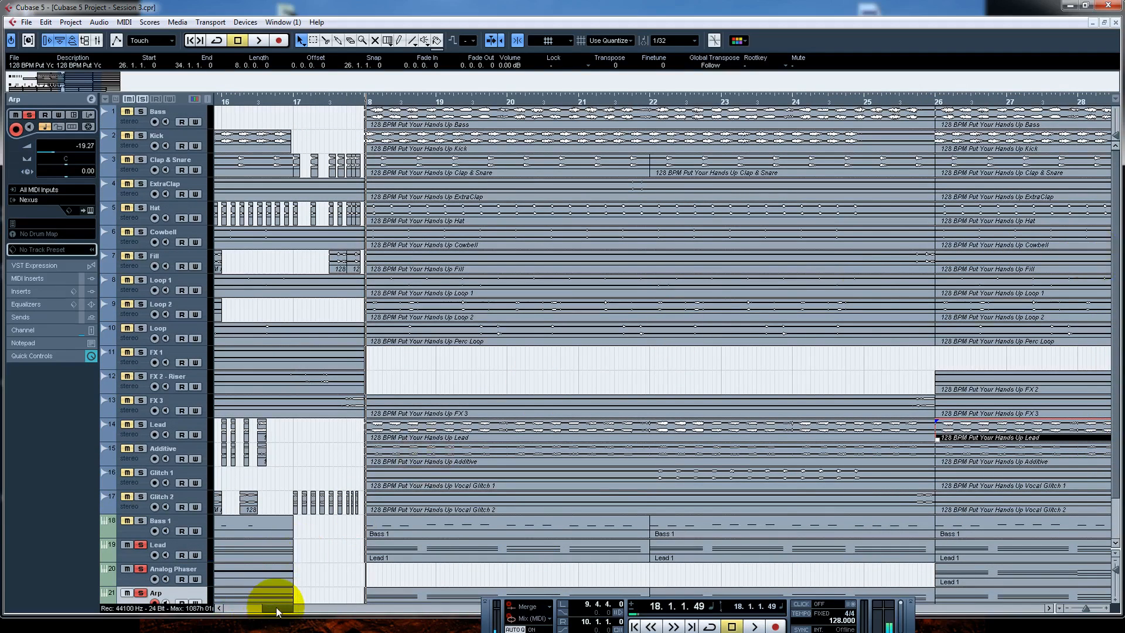
pyautogui.moveTo(278, 612); pyautogui.dragTo(251, 609)
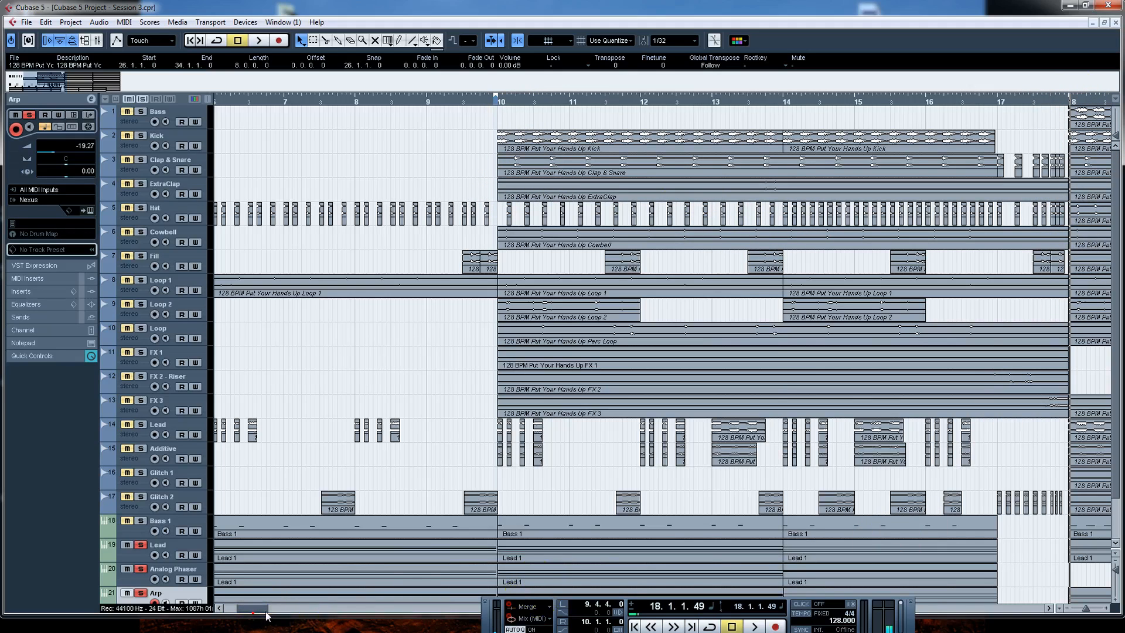
pyautogui.moveTo(260, 612); pyautogui.dragTo(280, 612)
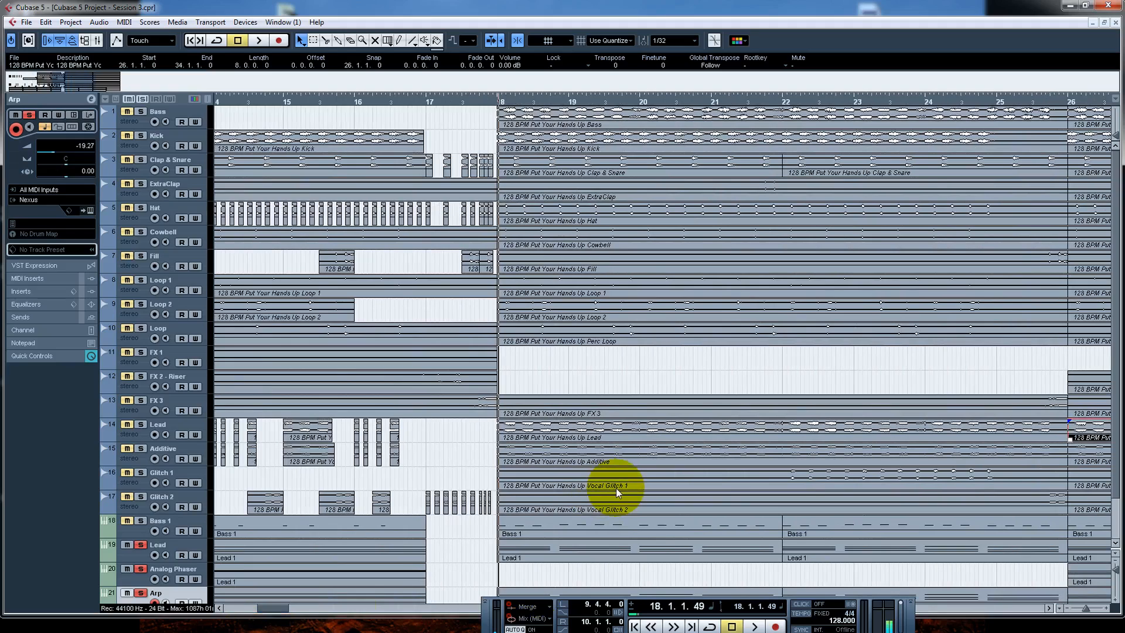